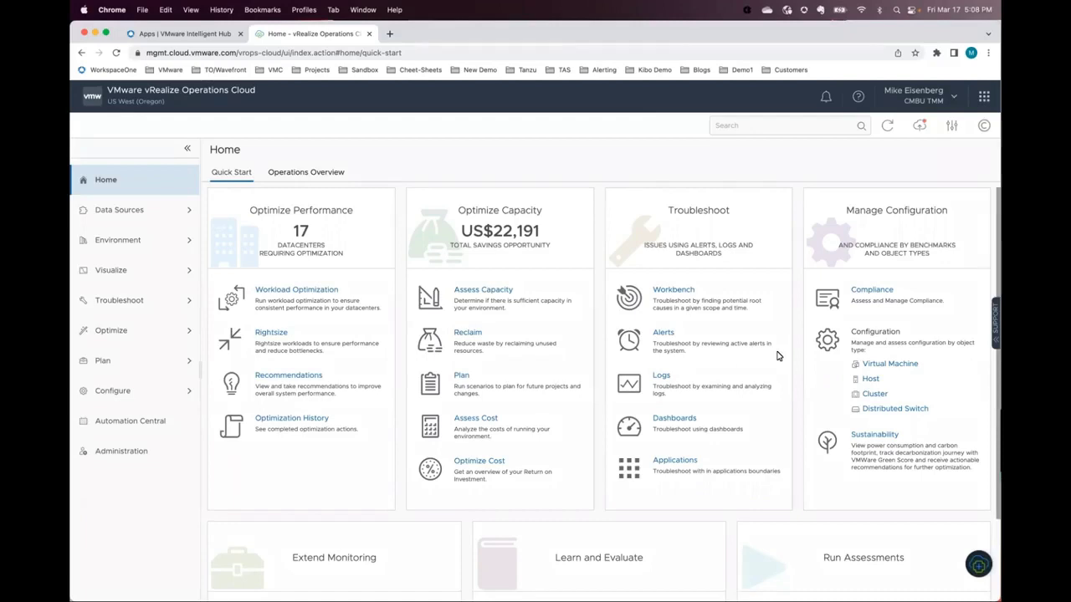
Open the K8s Overview dashboard and, from last week's cluster alerts, the node with the critical K8s node memory usage alert
{"action": "left_click", "coordinate": [670, 421]}
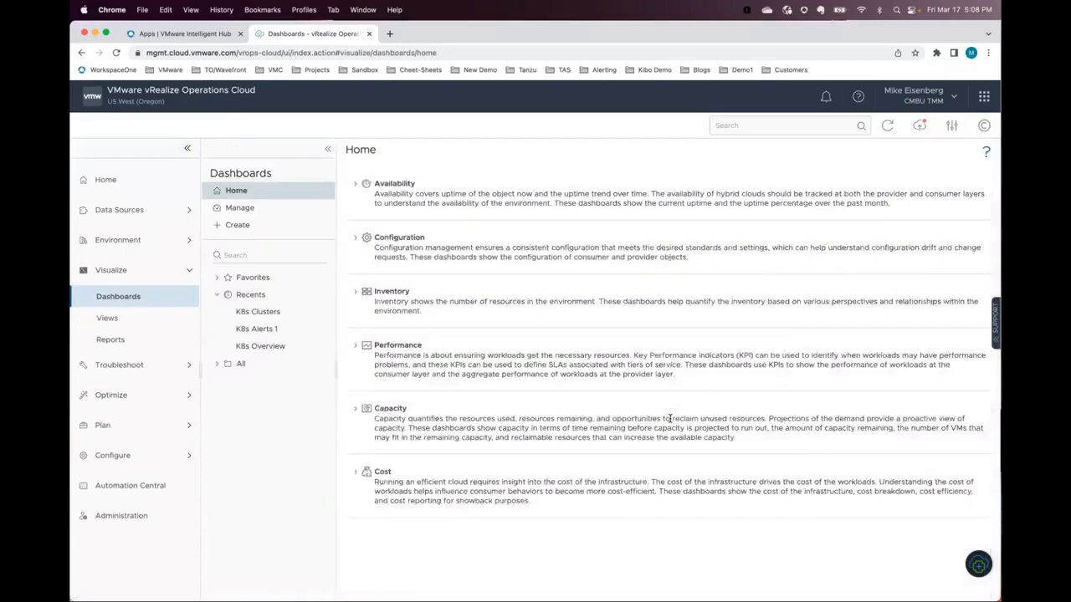
{"action": "left_click", "coordinate": [254, 348]}
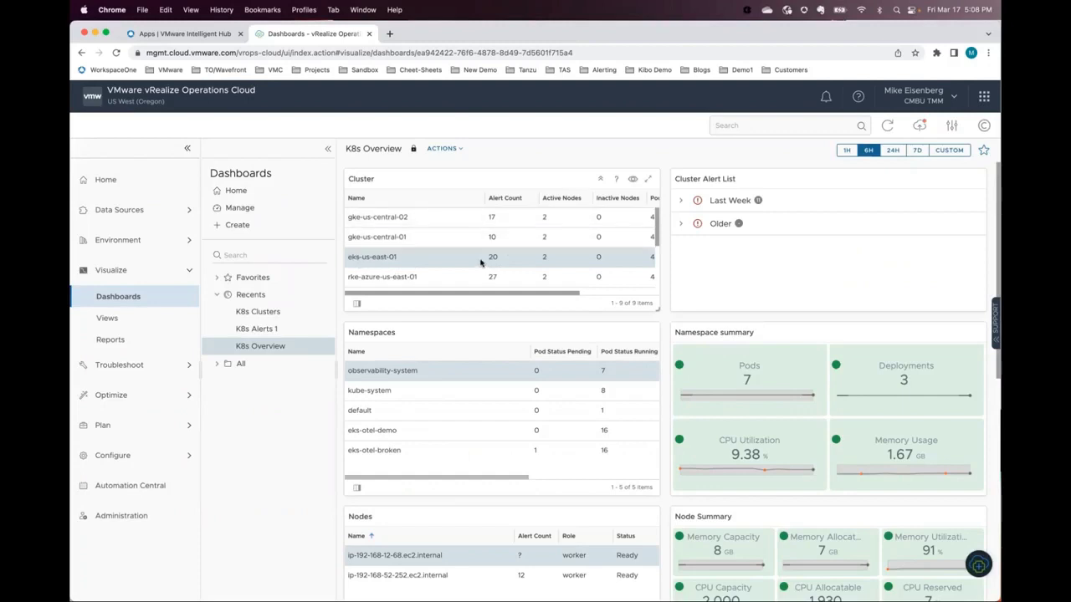
{"action": "left_click", "coordinate": [679, 201]}
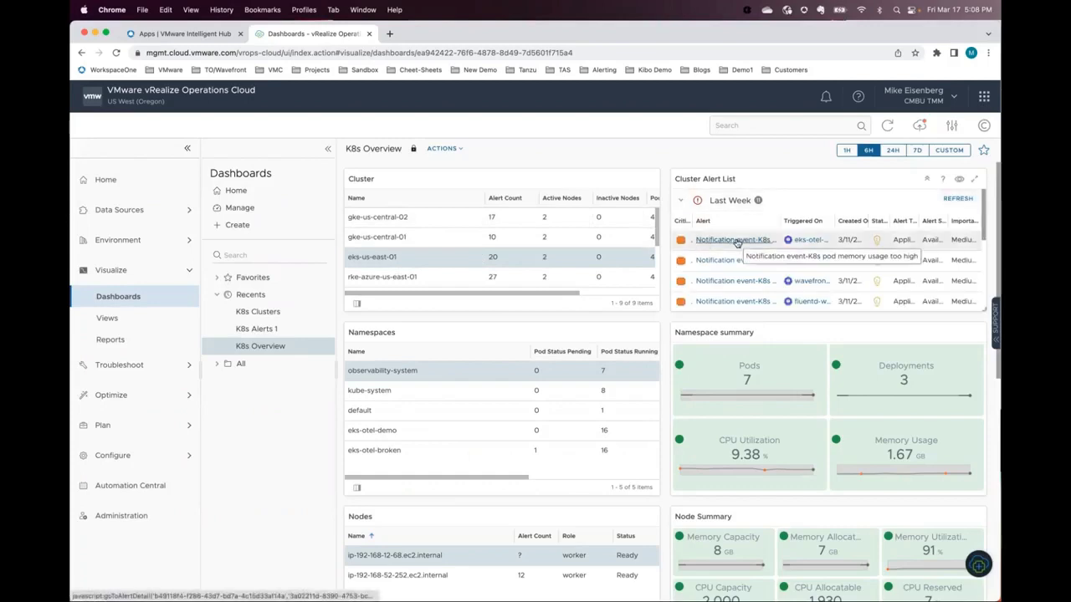
{"action": "scroll", "coordinate": [736, 242], "scroll_direction": "down", "scroll_amount": 5}
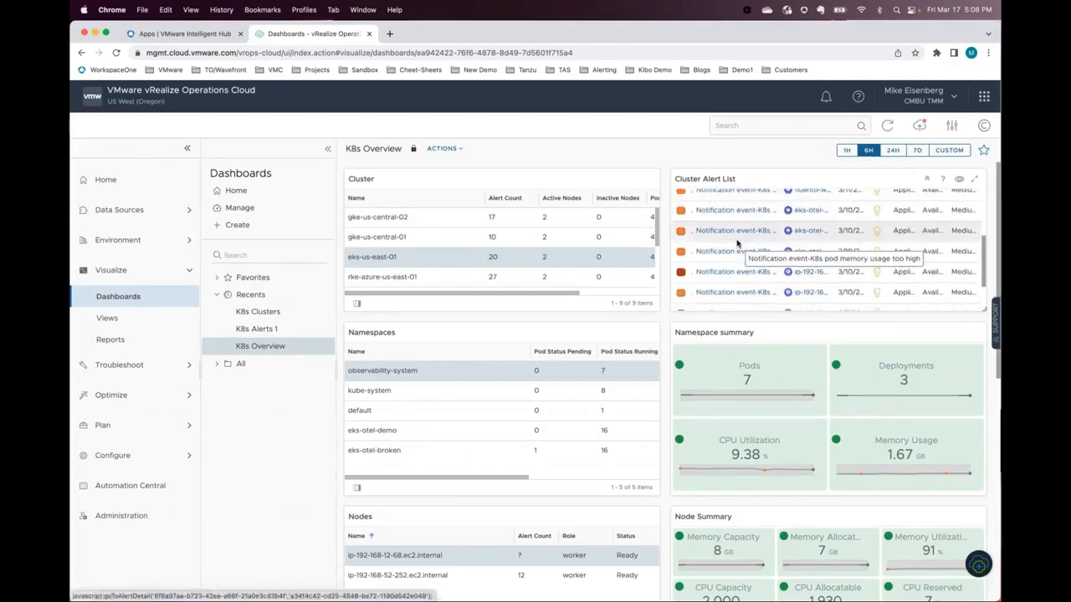
{"action": "scroll", "coordinate": [741, 251], "scroll_direction": "down", "scroll_amount": 1}
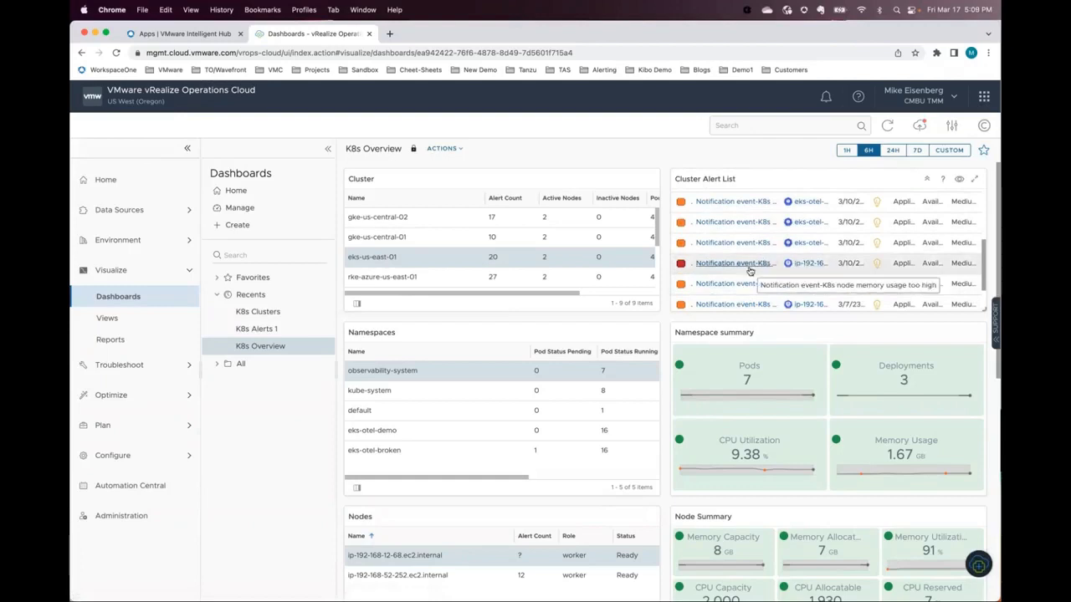
{"action": "left_click", "coordinate": [808, 264]}
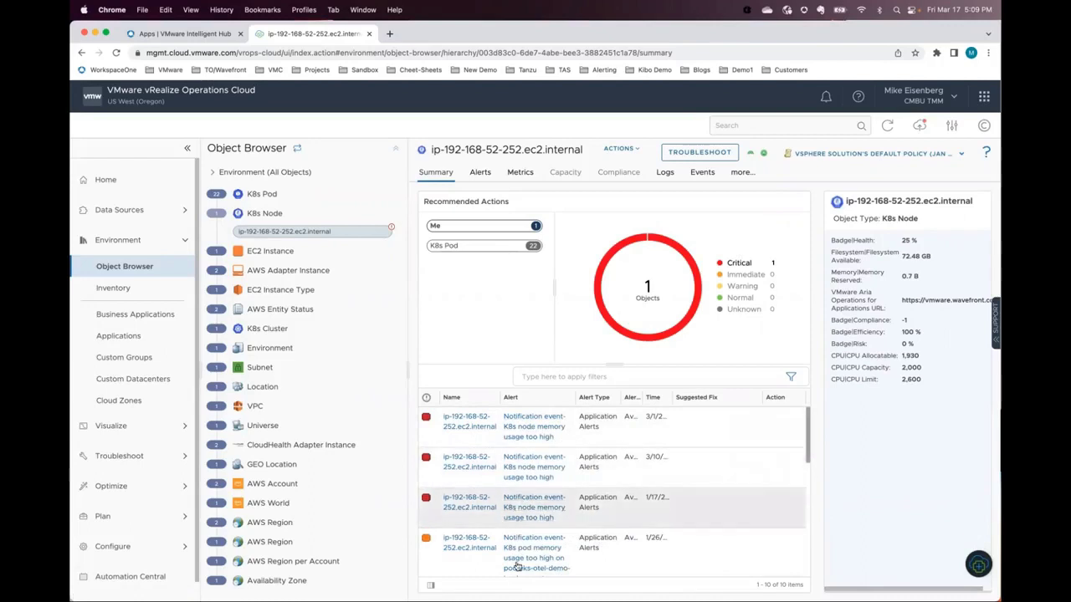
Open the node's metrics and explore its relationship map, inspecting the parent cluster and refocusing the map on the parent EC2 instance
{"action": "left_click", "coordinate": [518, 173]}
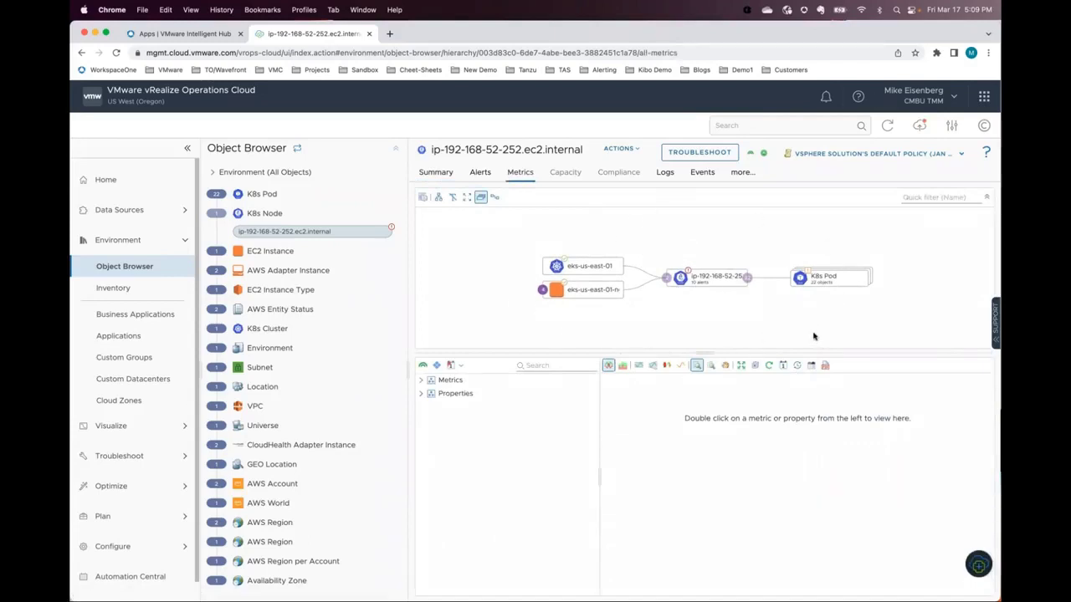
{"action": "left_click", "coordinate": [701, 282]}
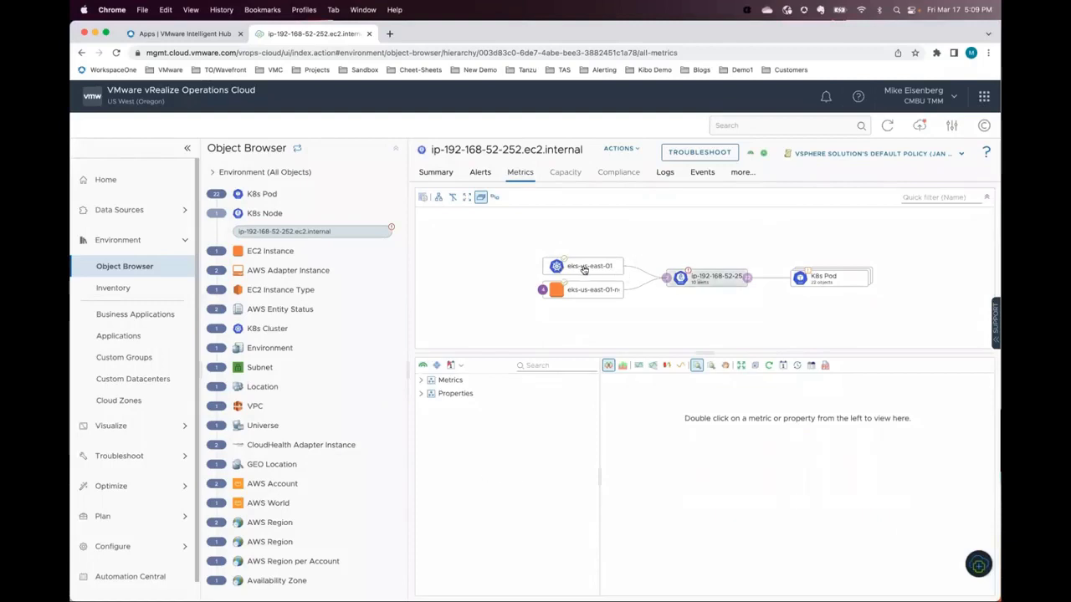
{"action": "mouse_move", "coordinate": [584, 269]}
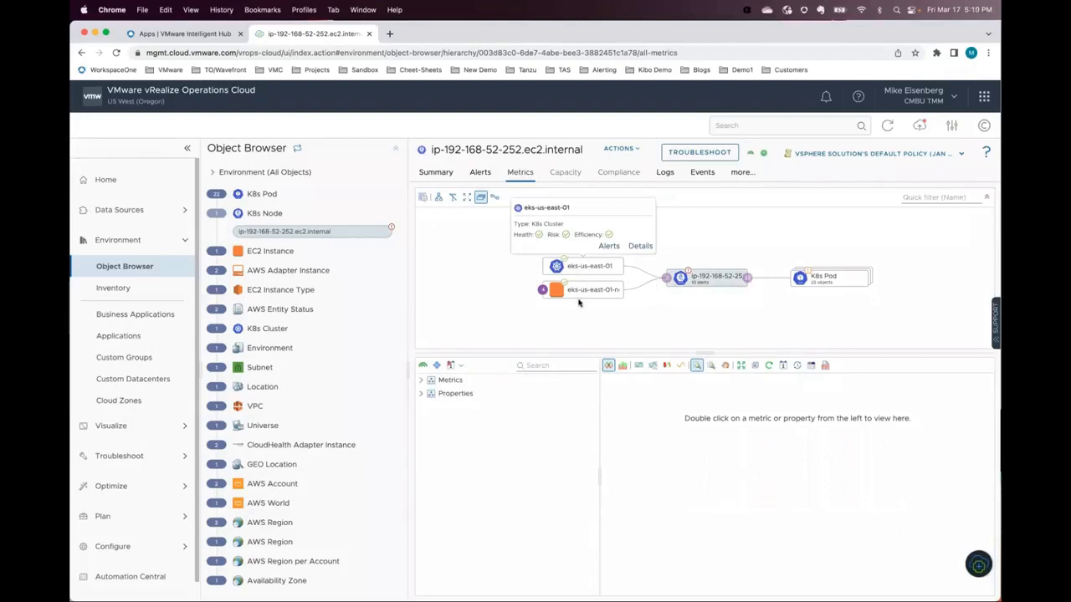
{"action": "mouse_move", "coordinate": [590, 295]}
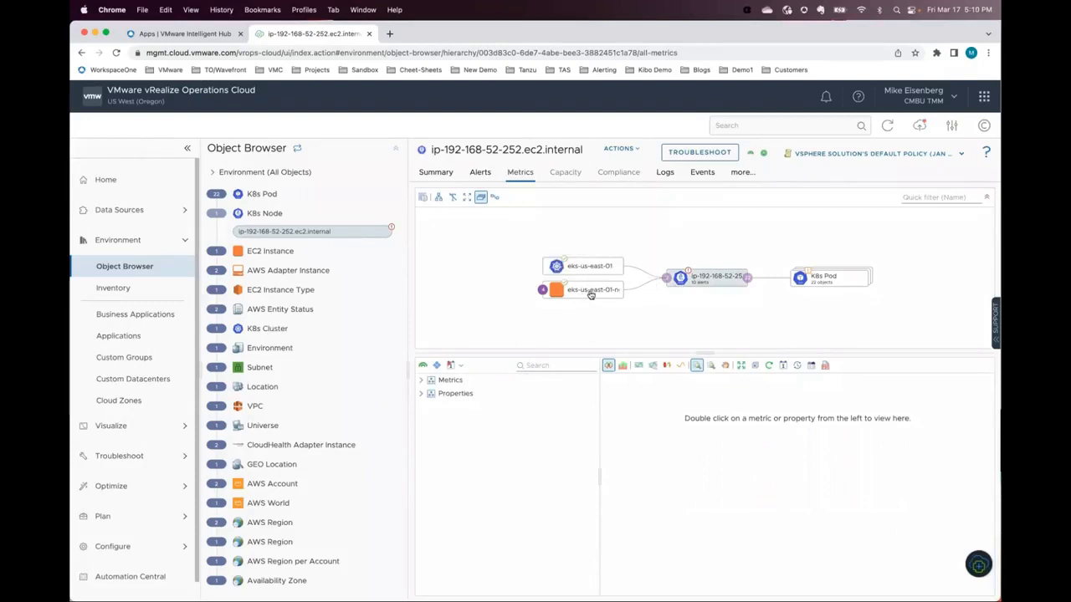
{"action": "left_click", "coordinate": [591, 294]}
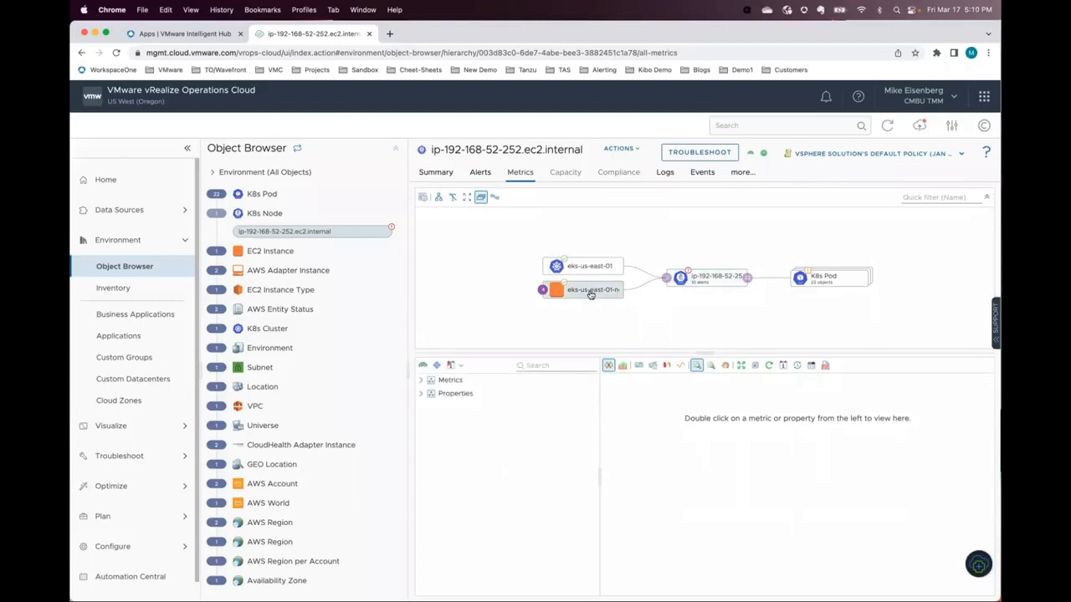
{"action": "double_click", "coordinate": [590, 295]}
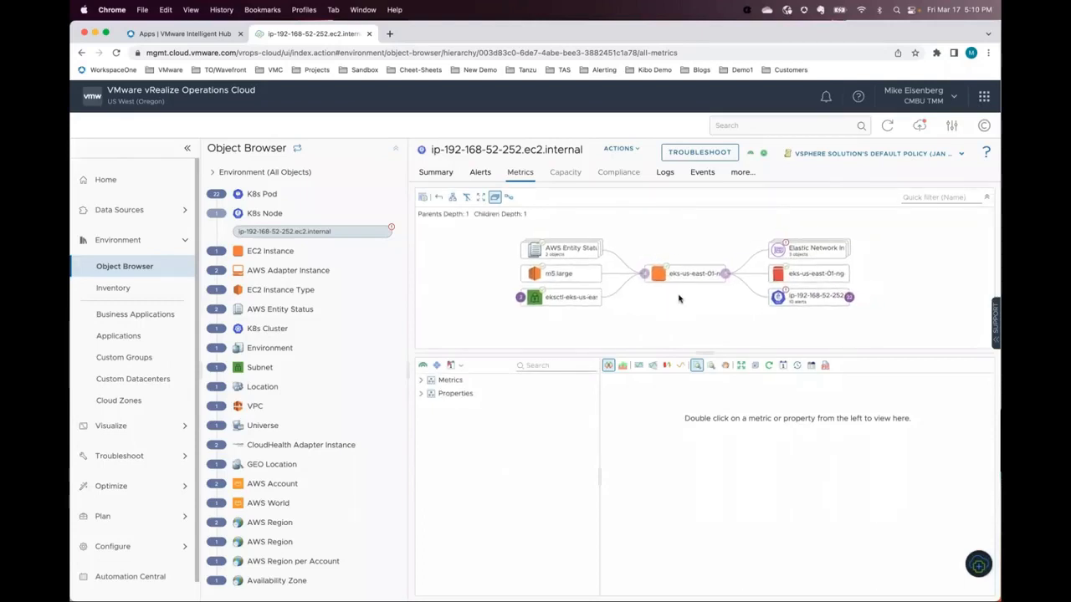
{"action": "mouse_move", "coordinate": [673, 276]}
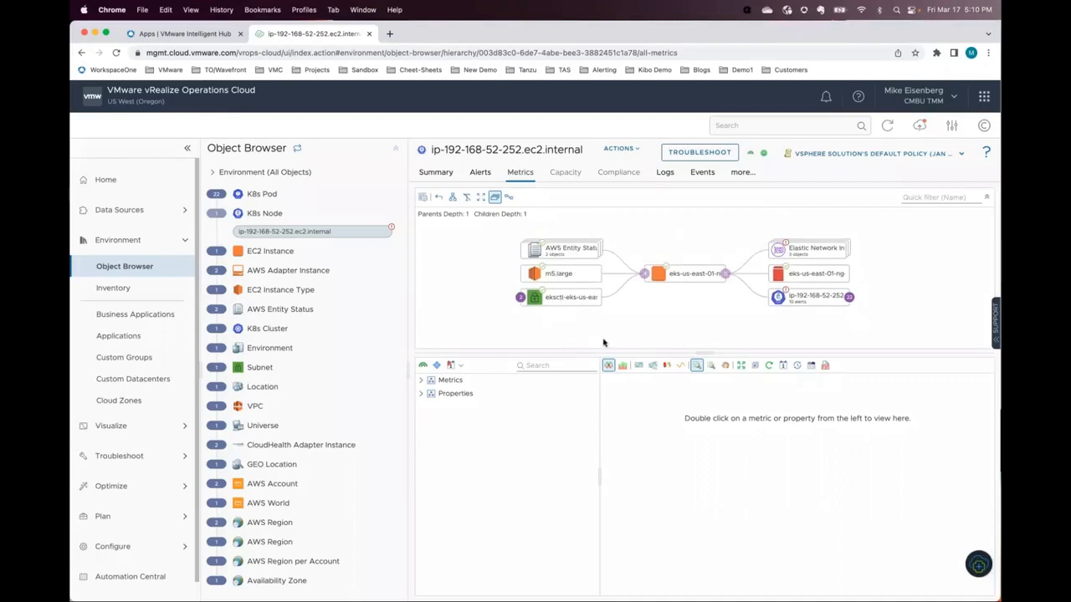
Refocus the relationship map on node ip-192-168-52-252.ec2.internal and expand its K8s Pod group into individual pods
{"action": "left_click", "coordinate": [81, 53]}
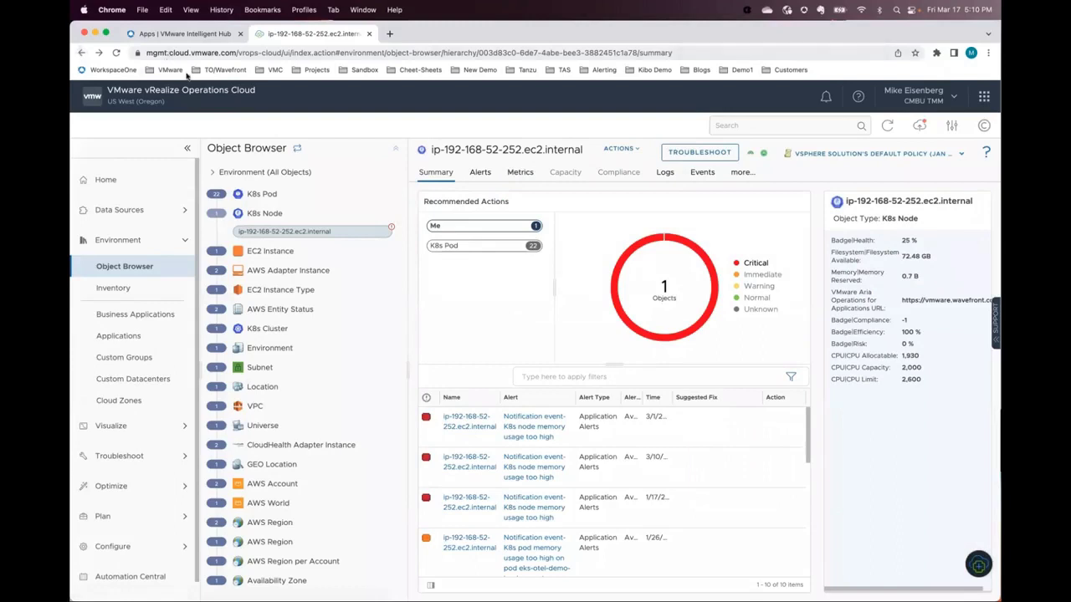
{"action": "left_click", "coordinate": [515, 175]}
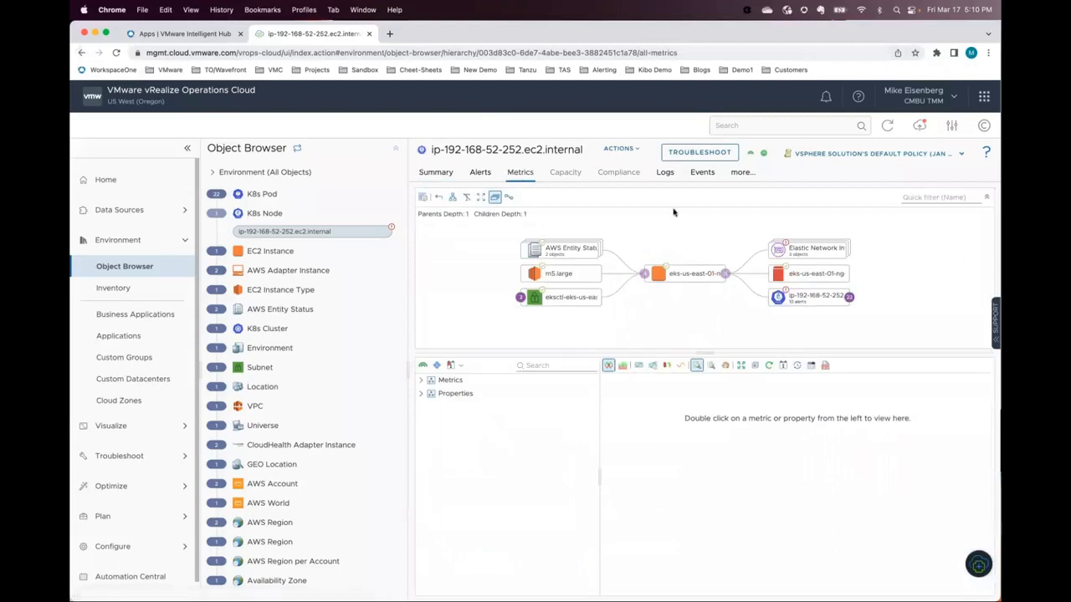
{"action": "left_click", "coordinate": [814, 299]}
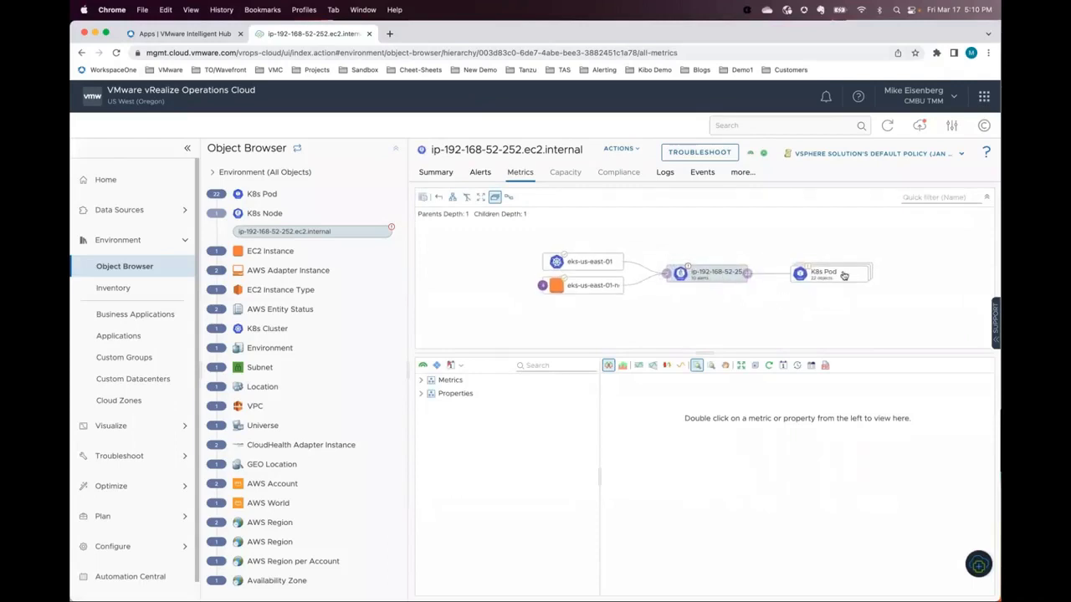
{"action": "mouse_move", "coordinate": [843, 276]}
{"action": "left_click", "coordinate": [887, 254]}
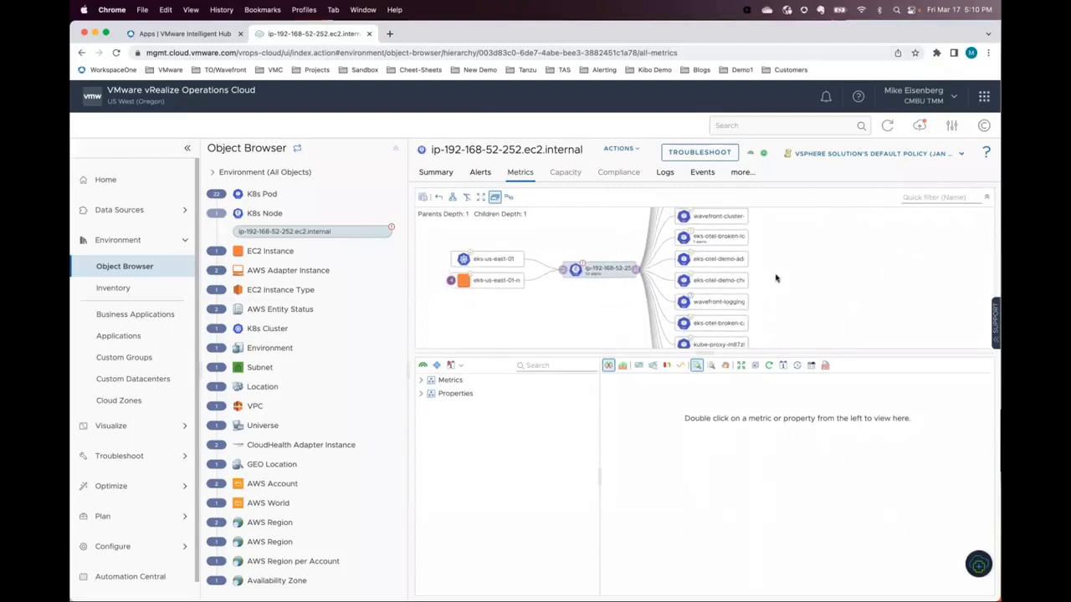
{"action": "left_click_drag", "start_coordinate": [619, 276], "coordinate": [670, 282]}
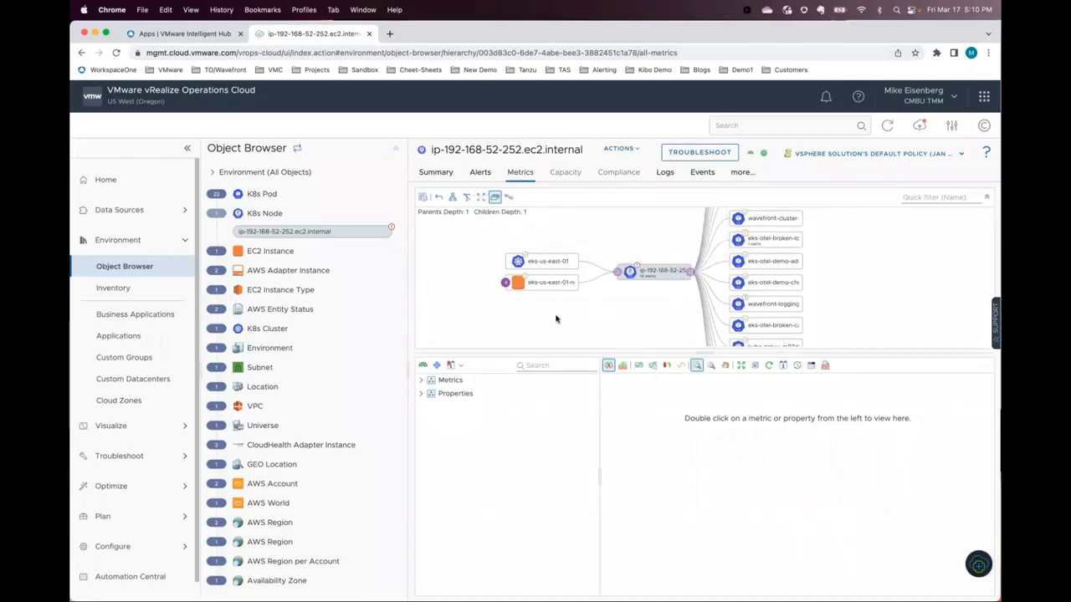
Chart the node's Memory Utilization (%) and Memory Capacity (B) metrics and examine the utilization trend
{"action": "left_click", "coordinate": [421, 380]}
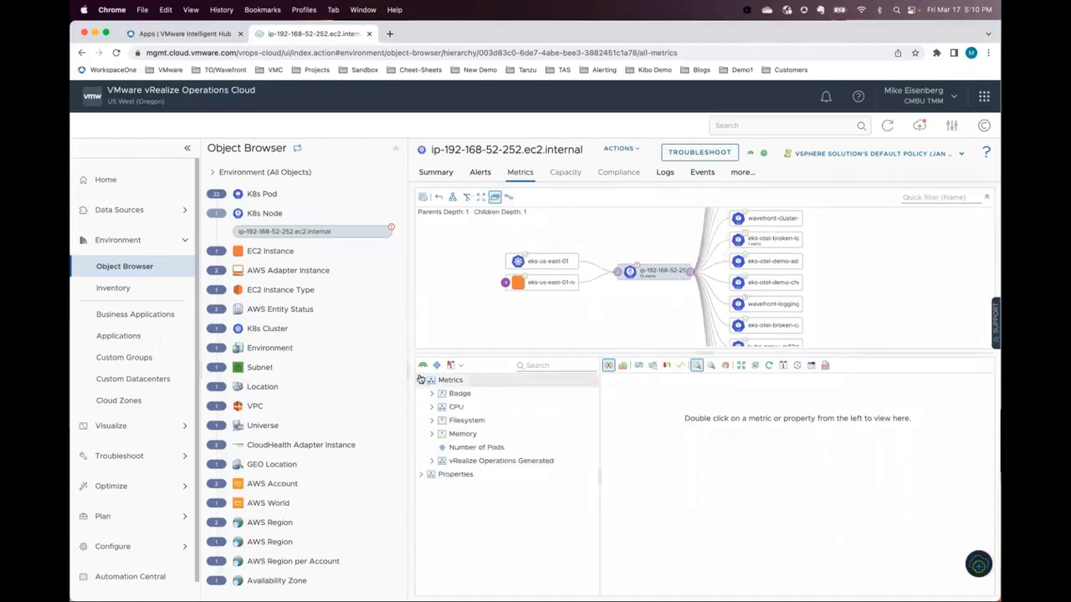
{"action": "left_click", "coordinate": [433, 435]}
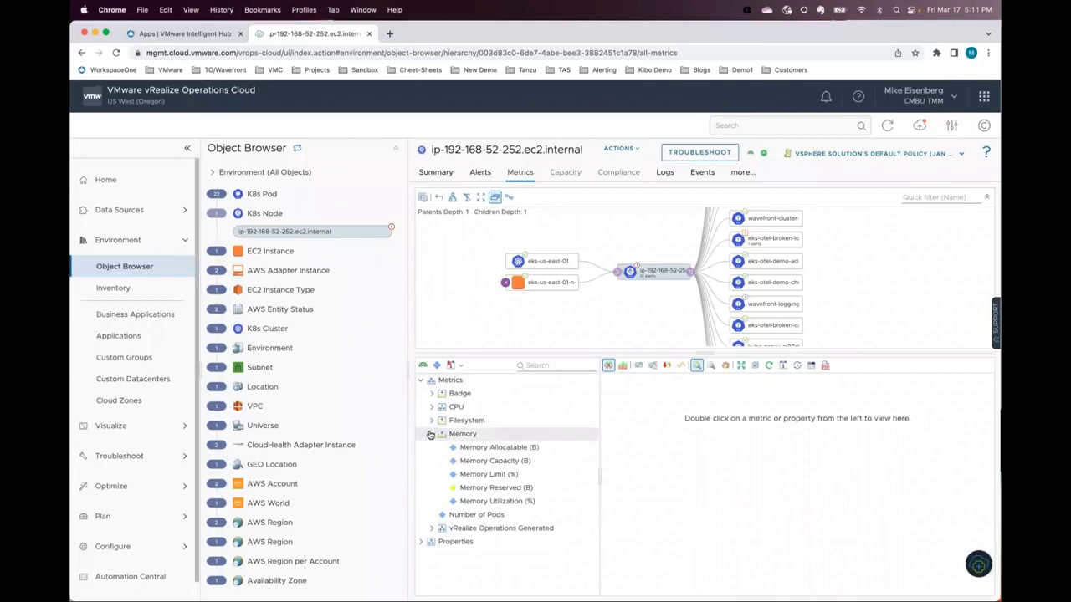
{"action": "double_click", "coordinate": [472, 504]}
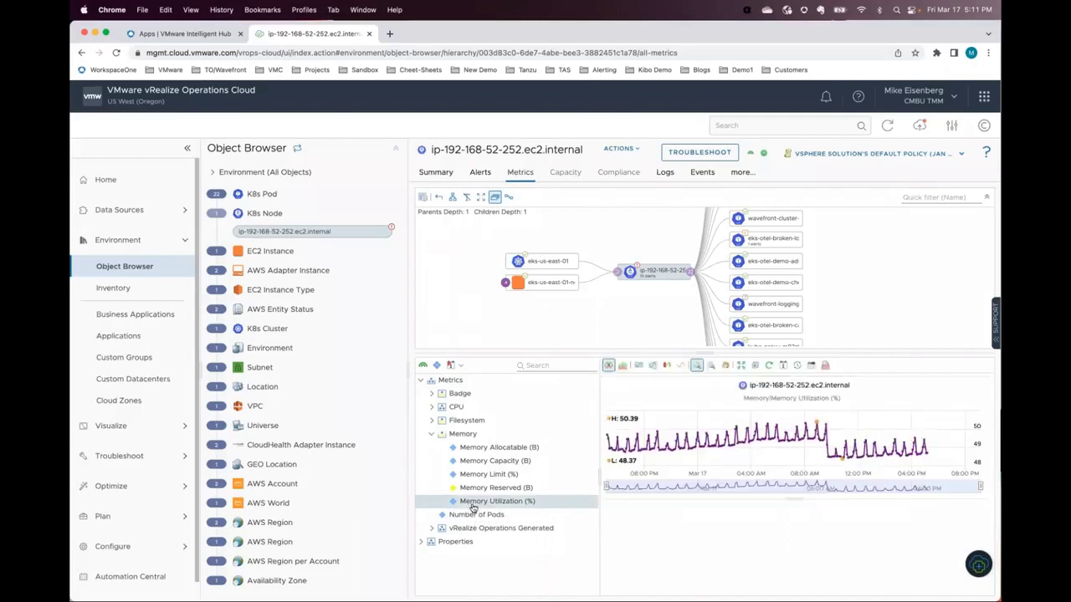
{"action": "double_click", "coordinate": [490, 461]}
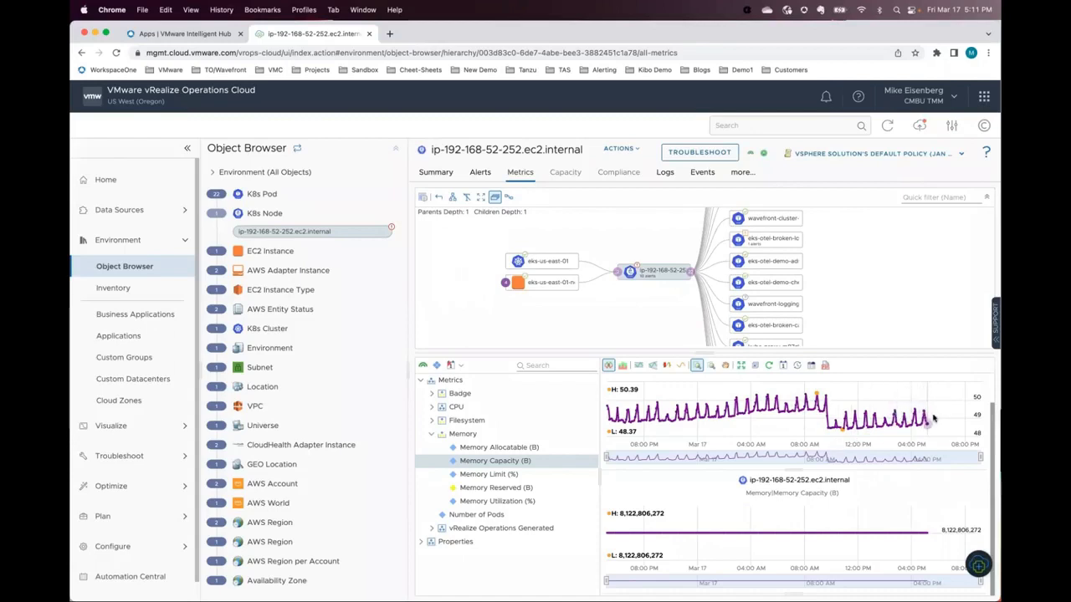
{"action": "mouse_move", "coordinate": [933, 418]}
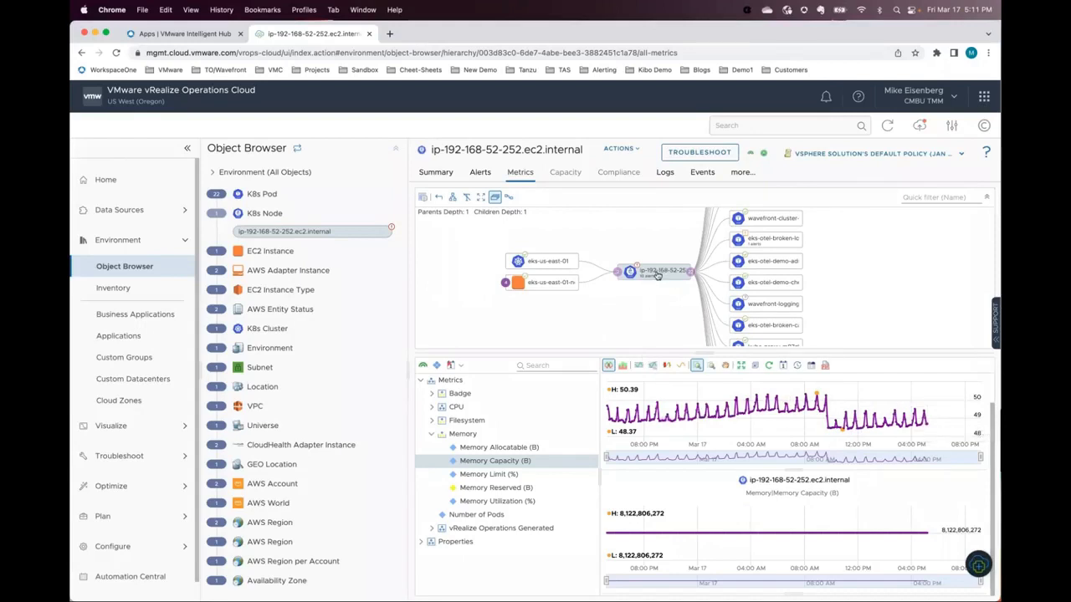
{"action": "mouse_move", "coordinate": [658, 276]}
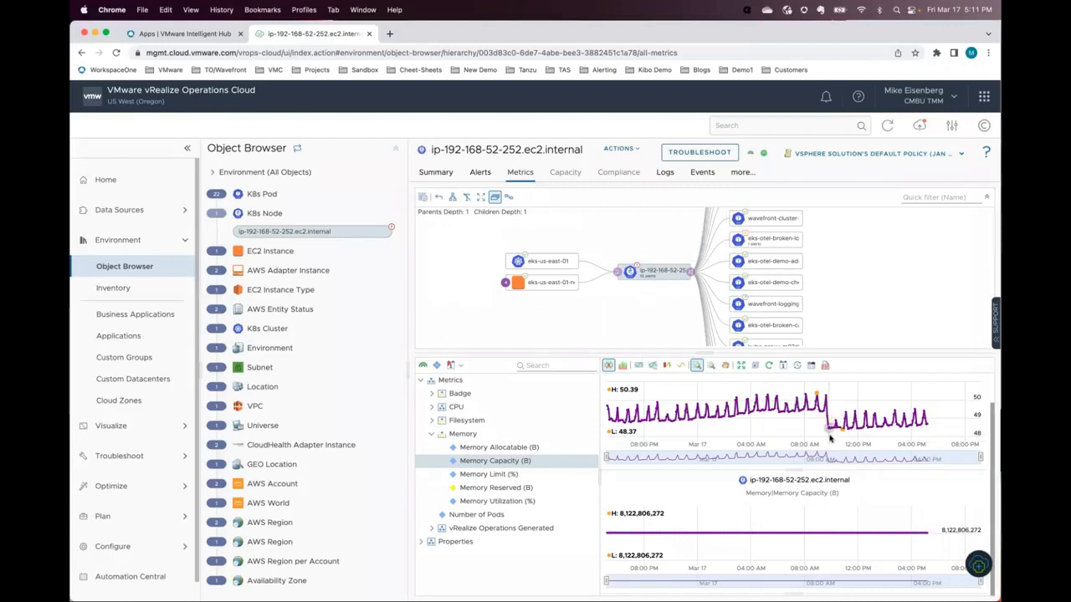
Open the Kubernetes node in VMware Aria Operations for Applications
{"action": "left_click", "coordinate": [616, 149]}
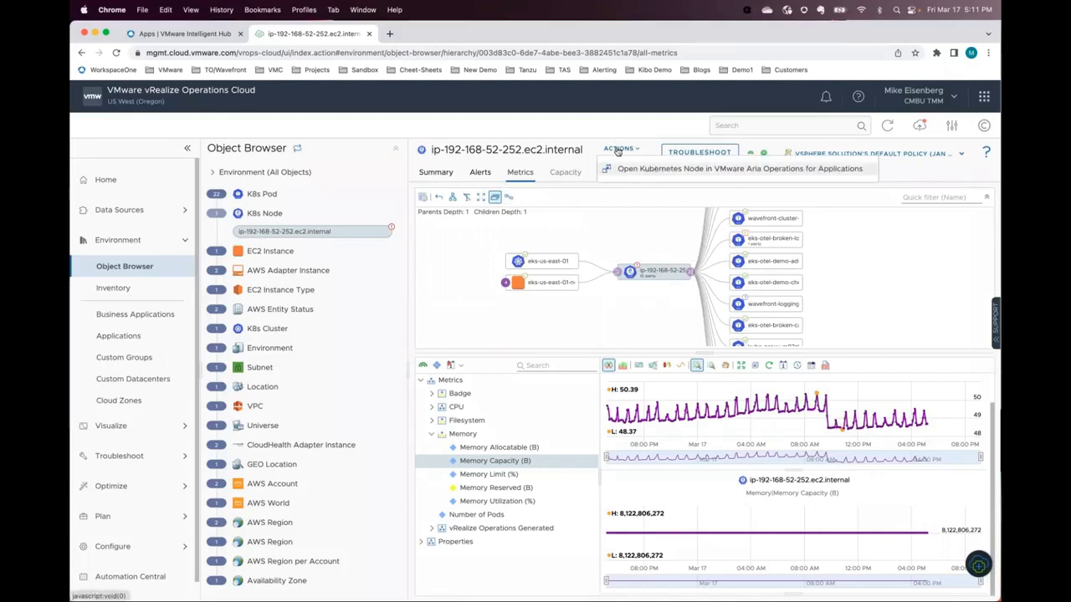
{"action": "left_click", "coordinate": [657, 172]}
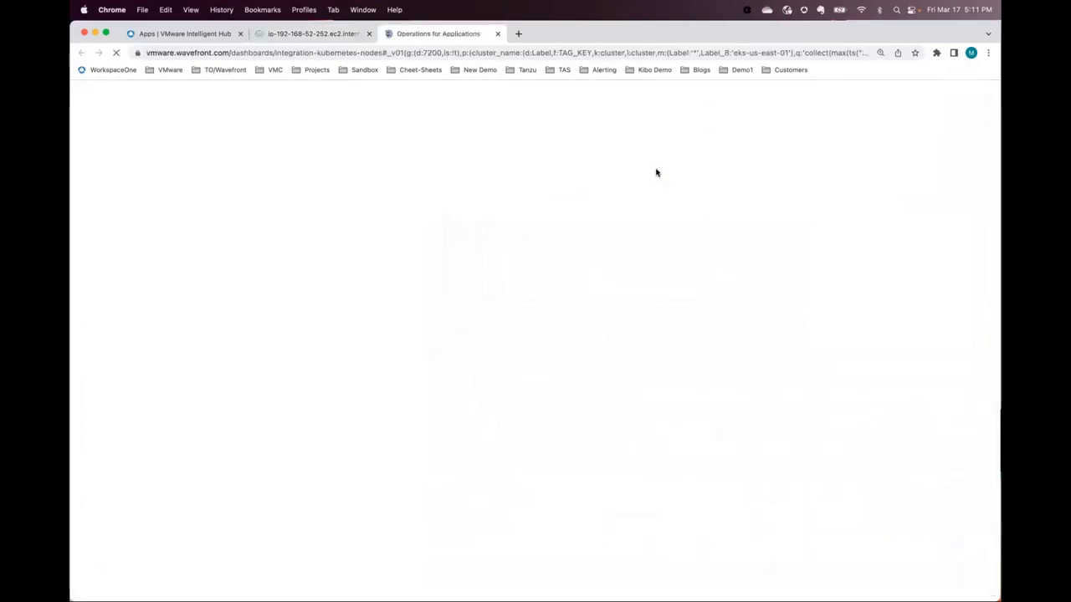
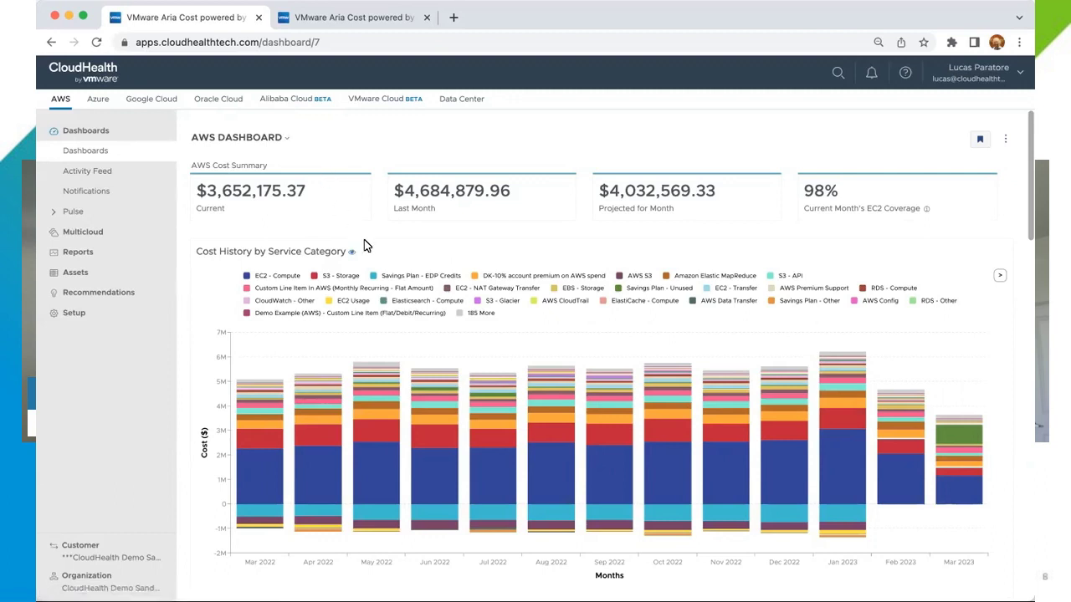
Examine CloudHealth's AWS Dashboard, covering cost history, EC2 usage, RDS usage and S3 storage, and return to the cost summary
{"action": "scroll", "coordinate": [568, 254], "scroll_direction": "down", "scroll_amount": 2}
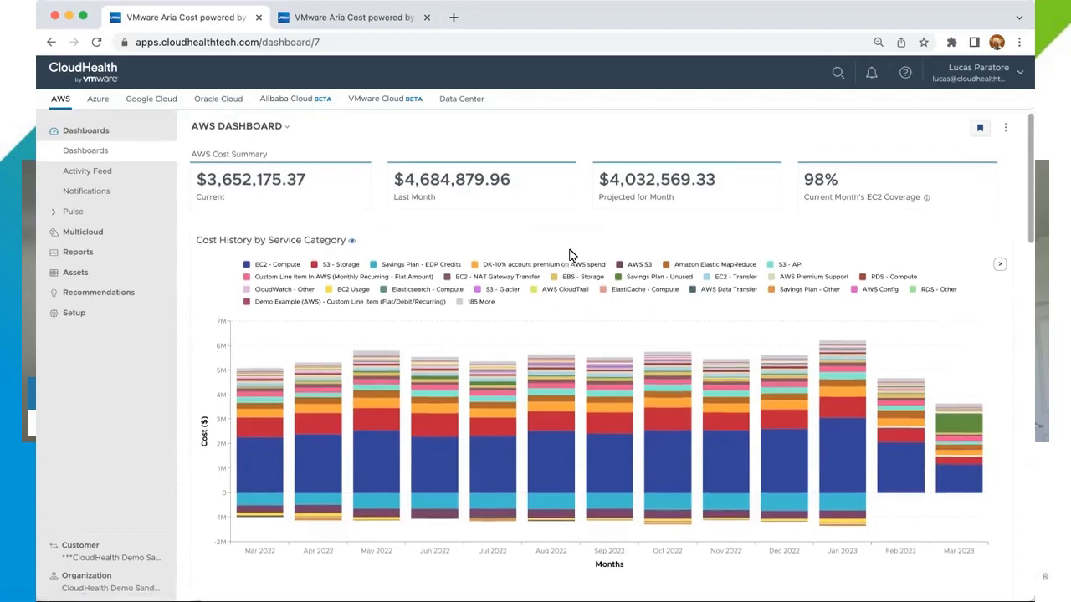
{"action": "scroll", "coordinate": [569, 255], "scroll_direction": "down", "scroll_amount": 5}
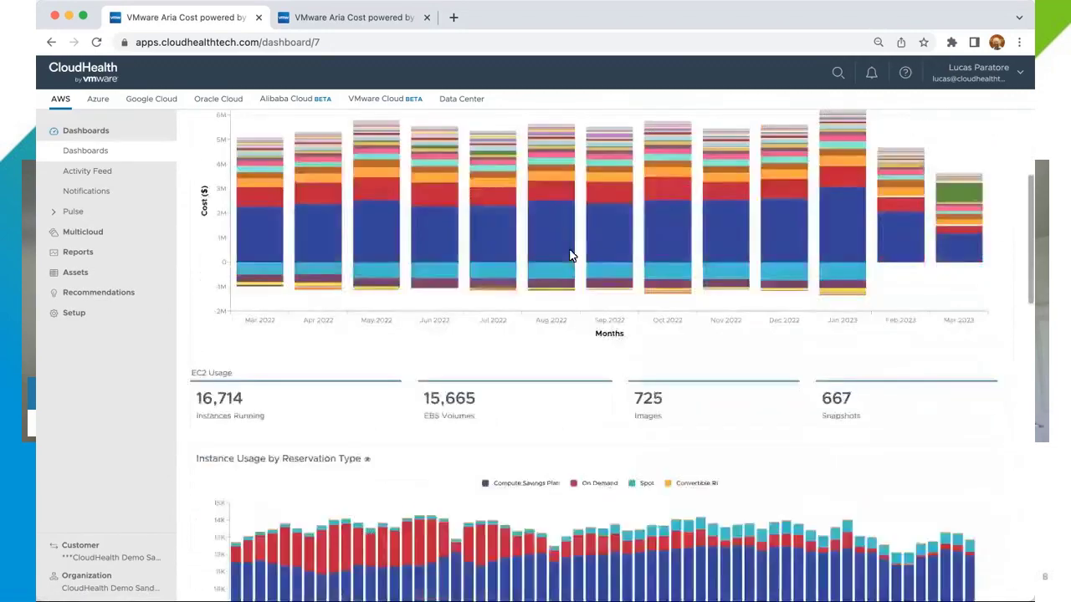
{"action": "scroll", "coordinate": [569, 255], "scroll_direction": "down", "scroll_amount": 10}
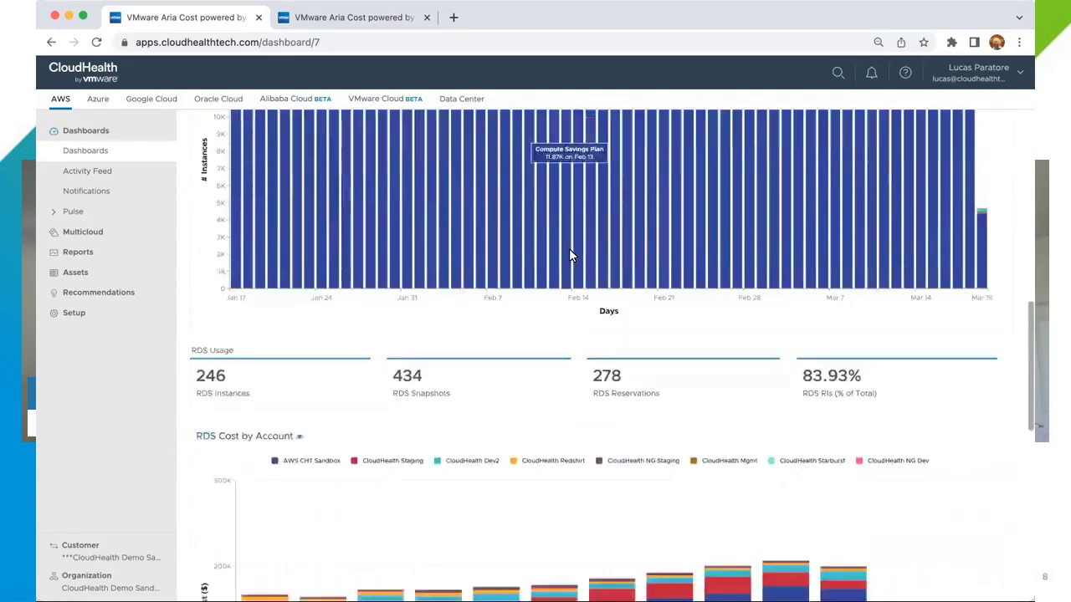
{"action": "scroll", "coordinate": [569, 255], "scroll_direction": "down", "scroll_amount": 15}
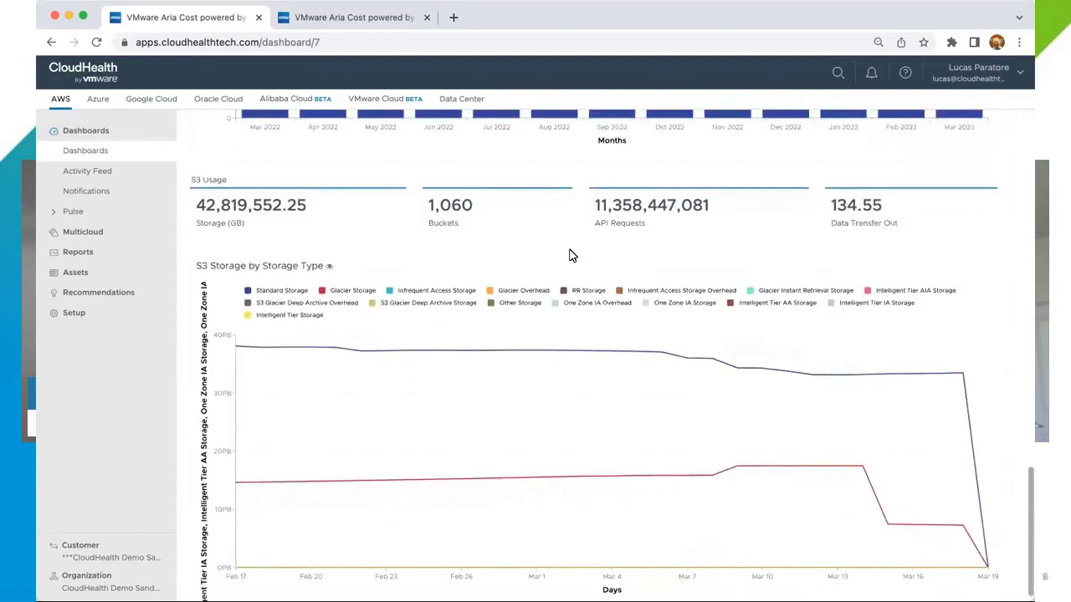
{"action": "scroll", "coordinate": [569, 251], "scroll_direction": "up", "scroll_amount": 20}
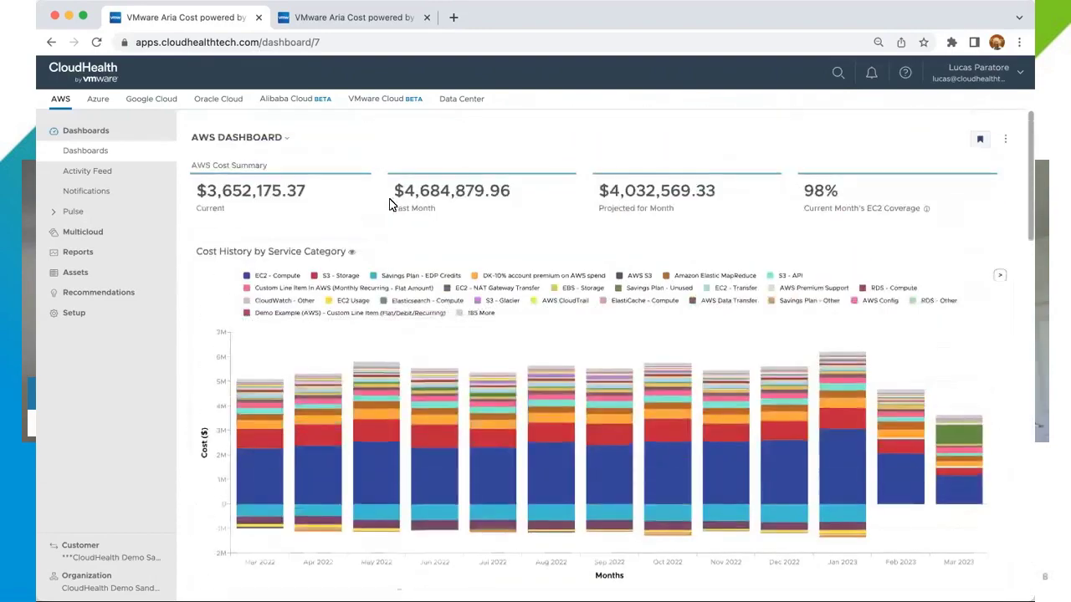
Switch to the Engineering Dashboard #CHTdefault# and examine its multicloud usage, performance and cost sections
{"action": "left_click", "coordinate": [272, 139]}
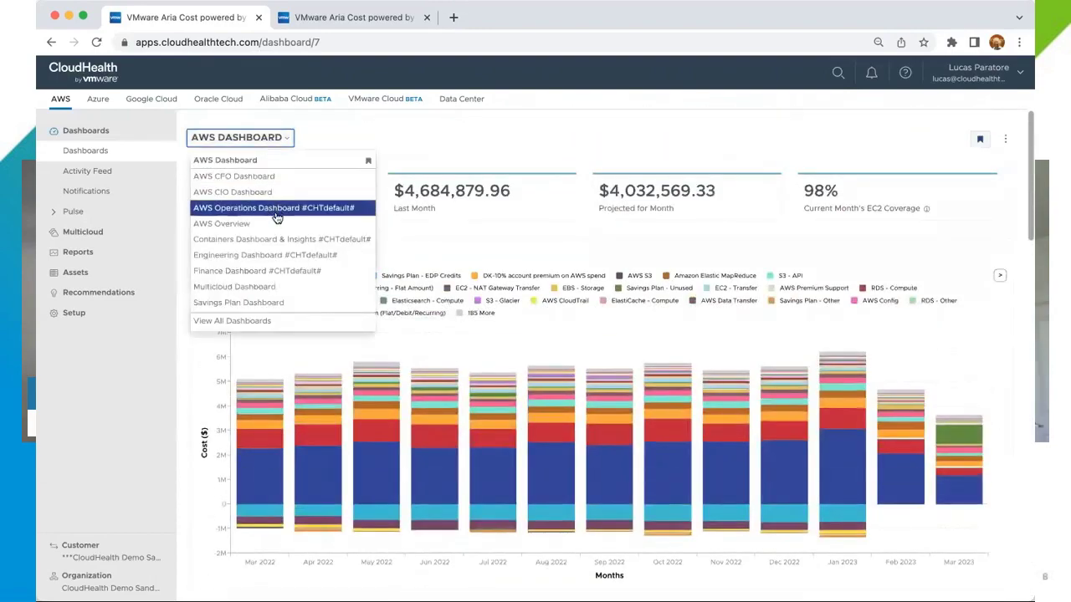
{"action": "left_click", "coordinate": [293, 261]}
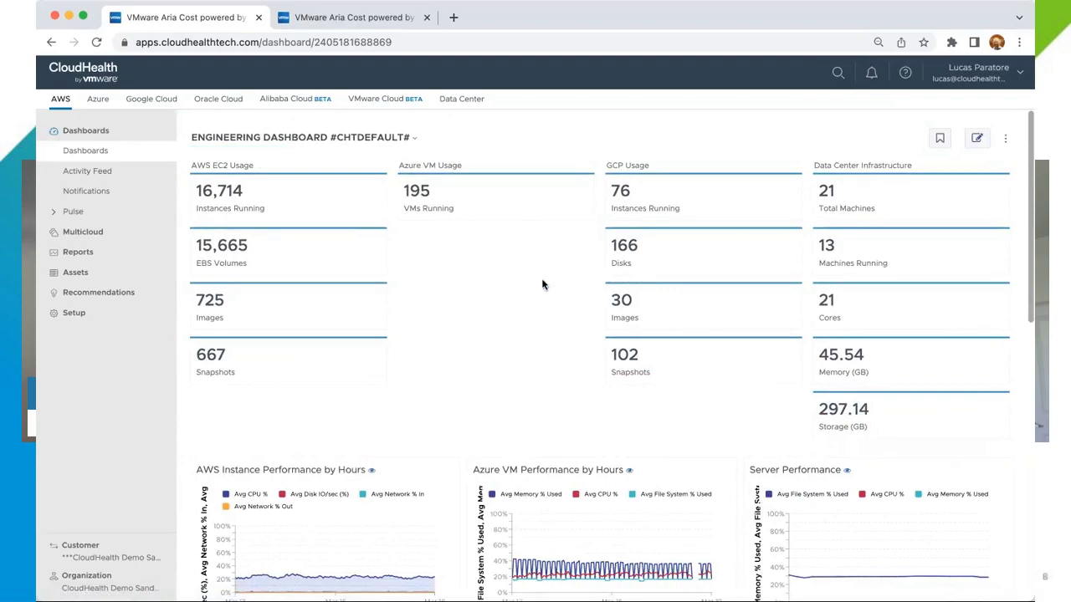
{"action": "scroll", "coordinate": [542, 285], "scroll_direction": "down", "scroll_amount": 10}
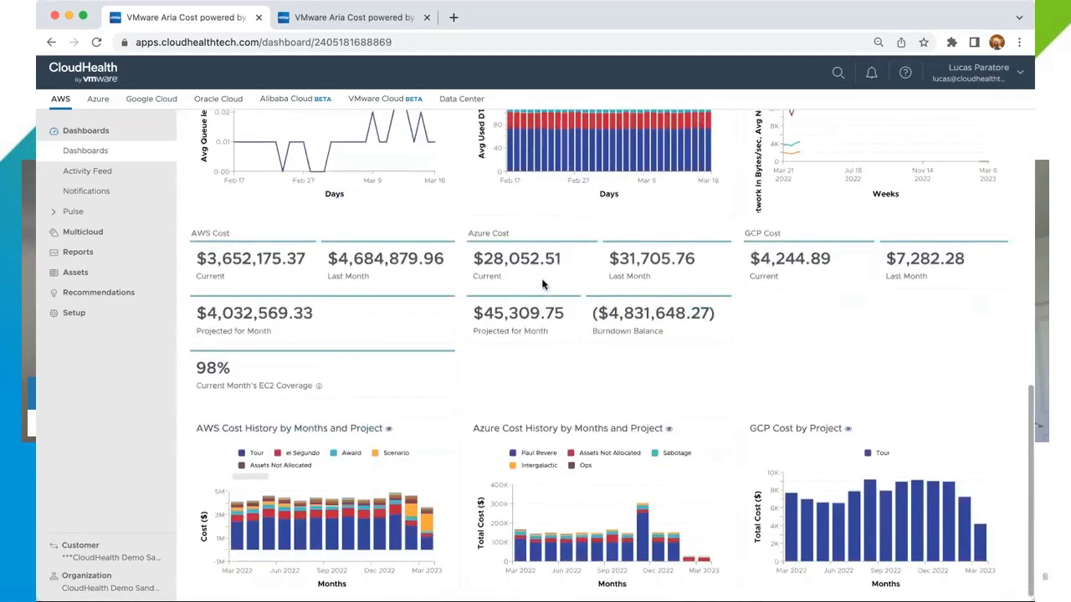
Open the AWS Cost History report from the Engineering Dashboard
{"action": "scroll", "coordinate": [542, 285], "scroll_direction": "up", "scroll_amount": 10}
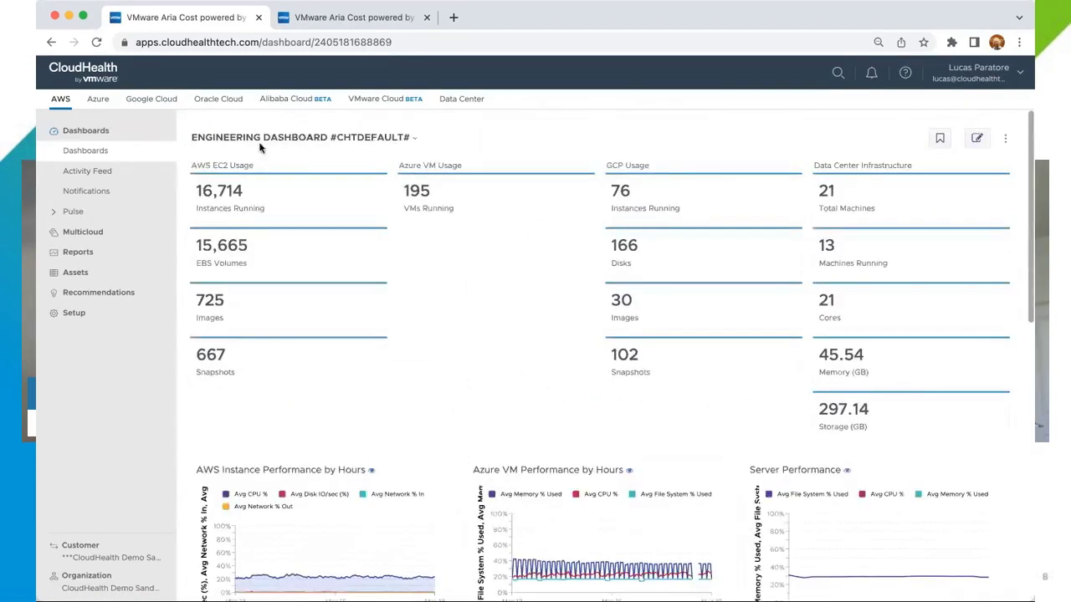
{"action": "left_click", "coordinate": [87, 253]}
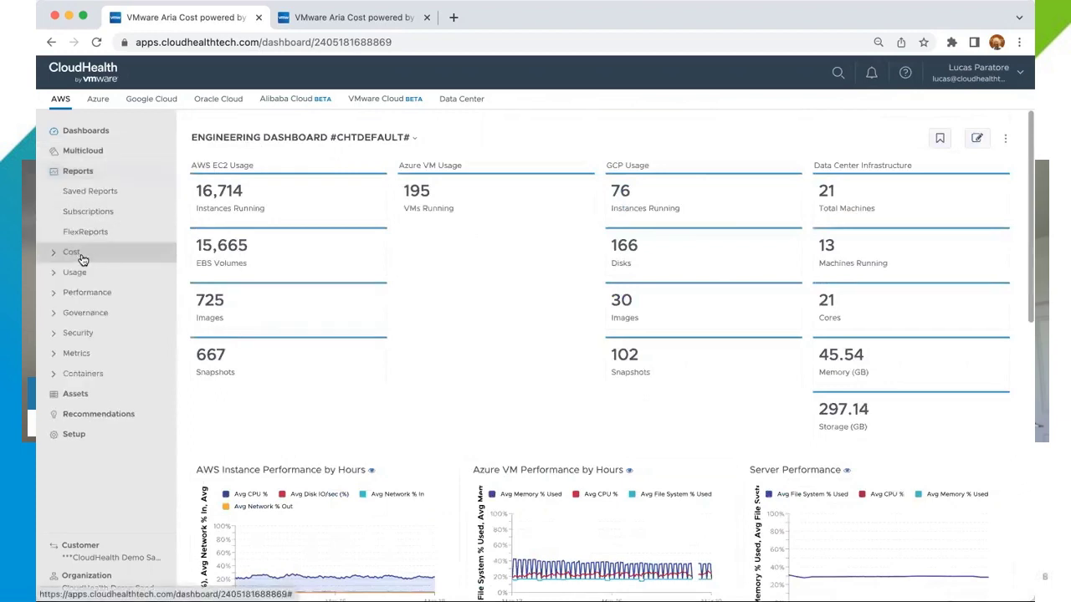
{"action": "left_click", "coordinate": [81, 254]}
{"action": "left_click", "coordinate": [98, 274]}
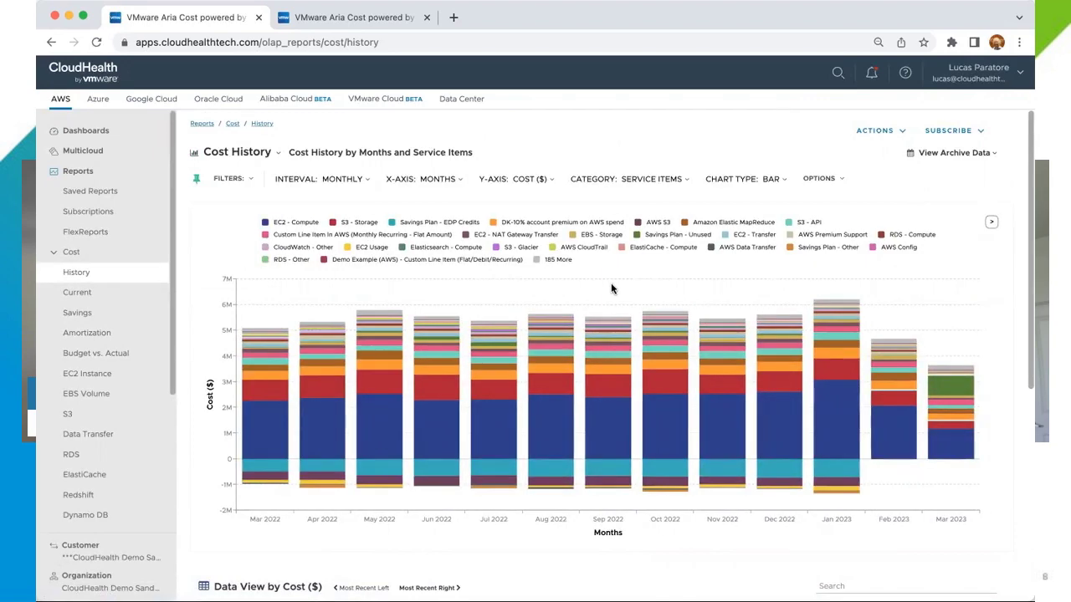
Categorize the AWS cost history chart by Line of Business and review the other available categories
{"action": "left_click", "coordinate": [650, 181]}
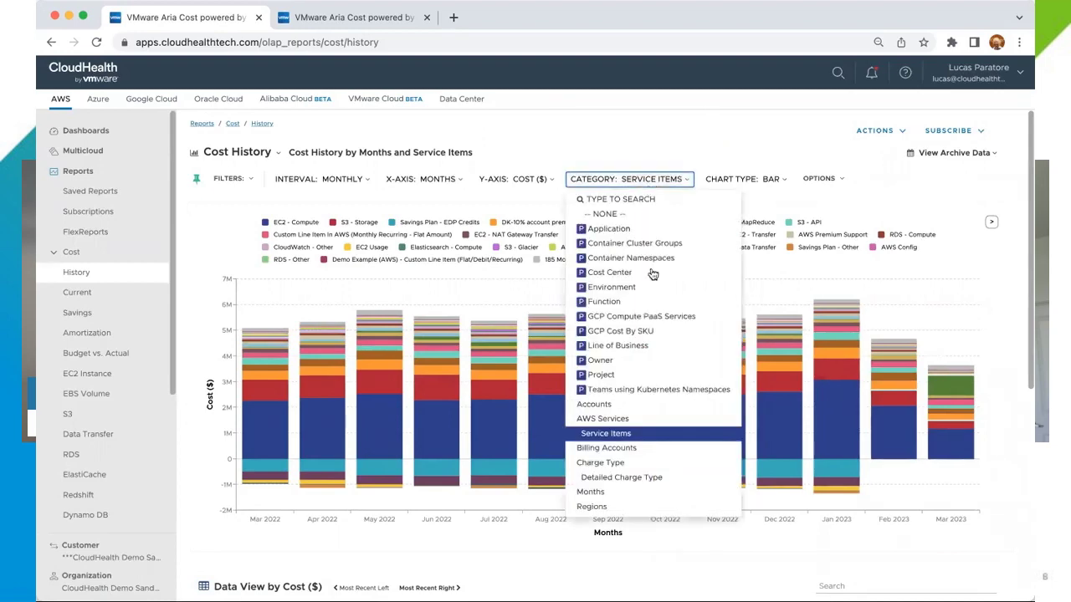
{"action": "left_click", "coordinate": [640, 353]}
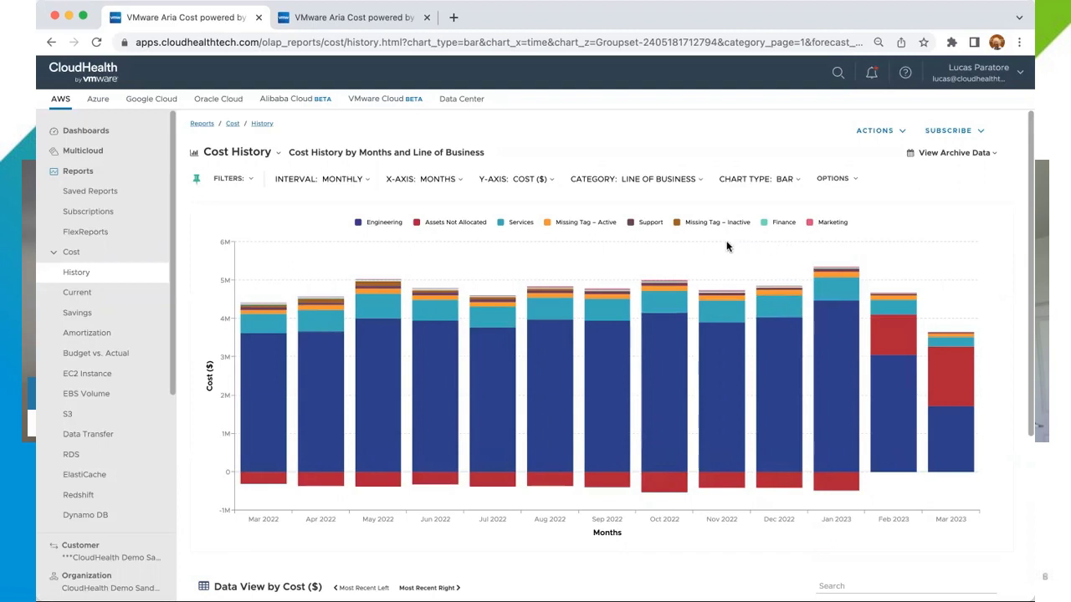
{"action": "left_click", "coordinate": [665, 181]}
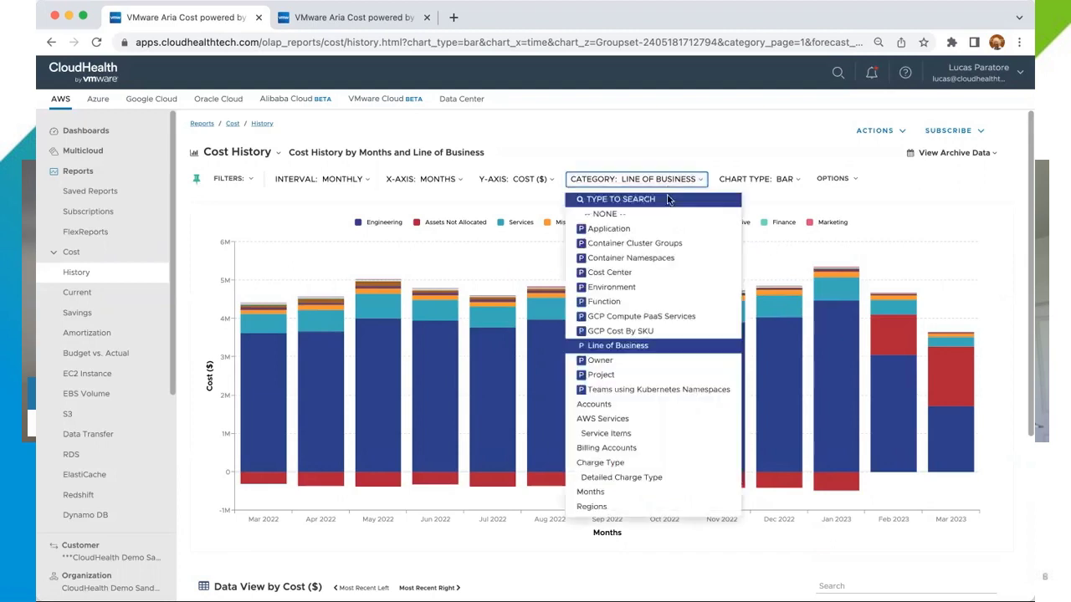
{"action": "left_click", "coordinate": [650, 181]}
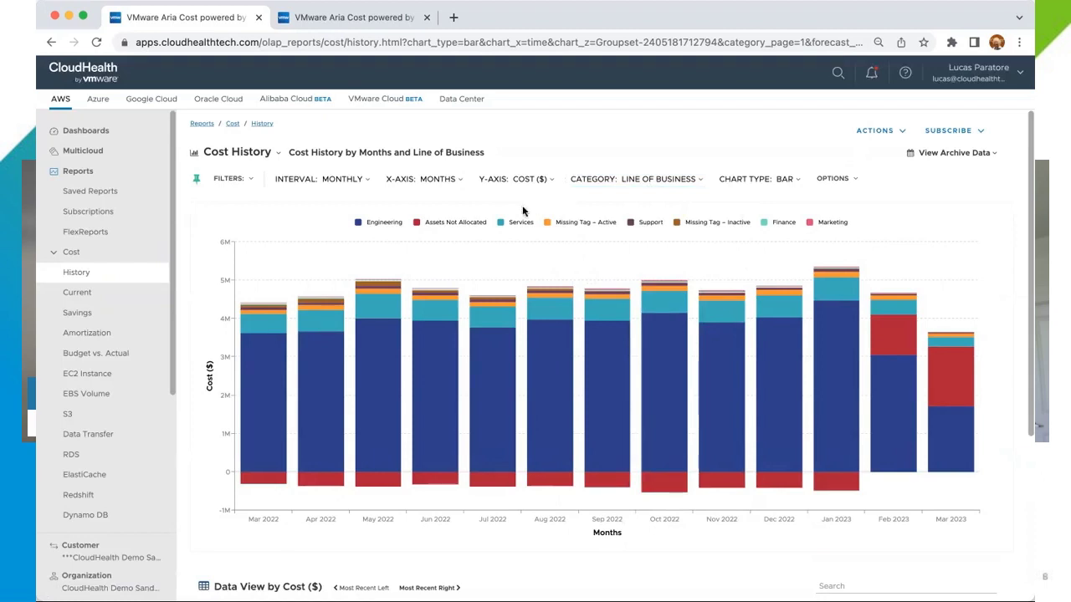
Open the Line of Business perspective in its other browser tab and examine the filters defining the Finance group
{"action": "left_click", "coordinate": [132, 253]}
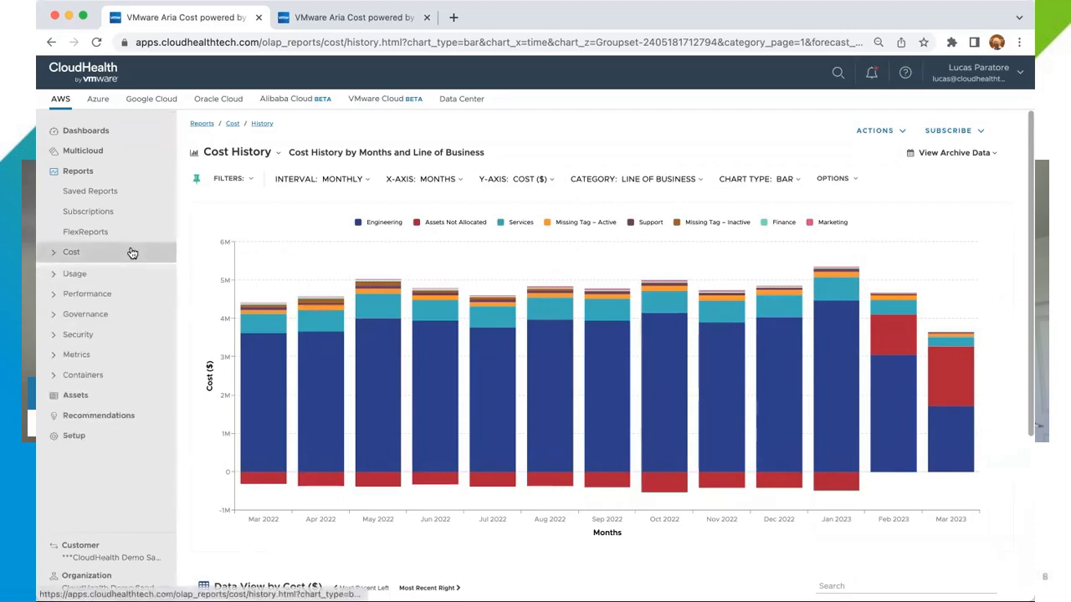
{"action": "left_click", "coordinate": [76, 436]}
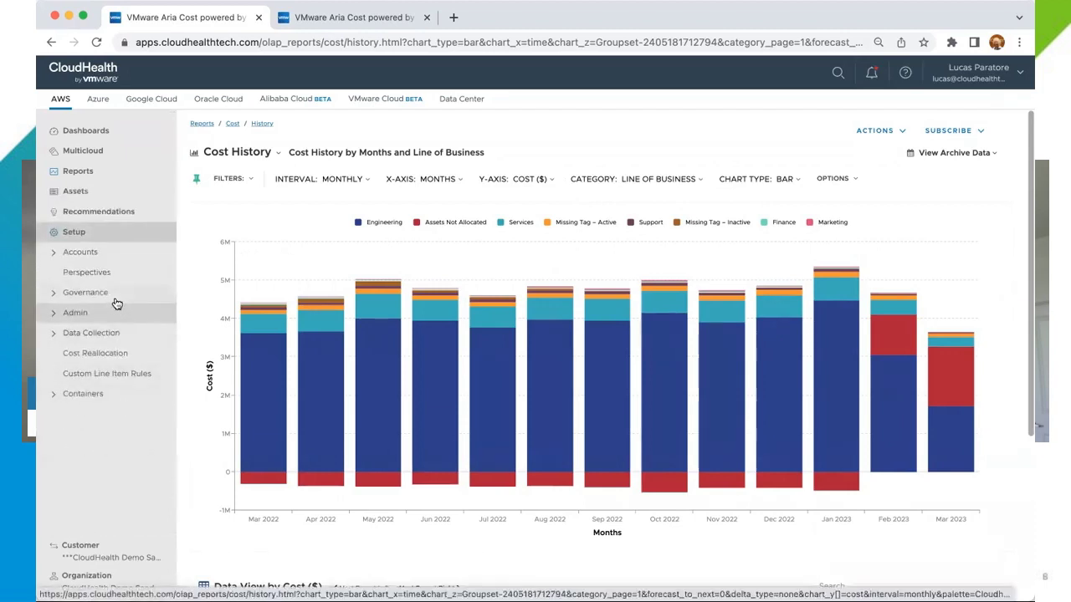
{"action": "left_click", "coordinate": [331, 15]}
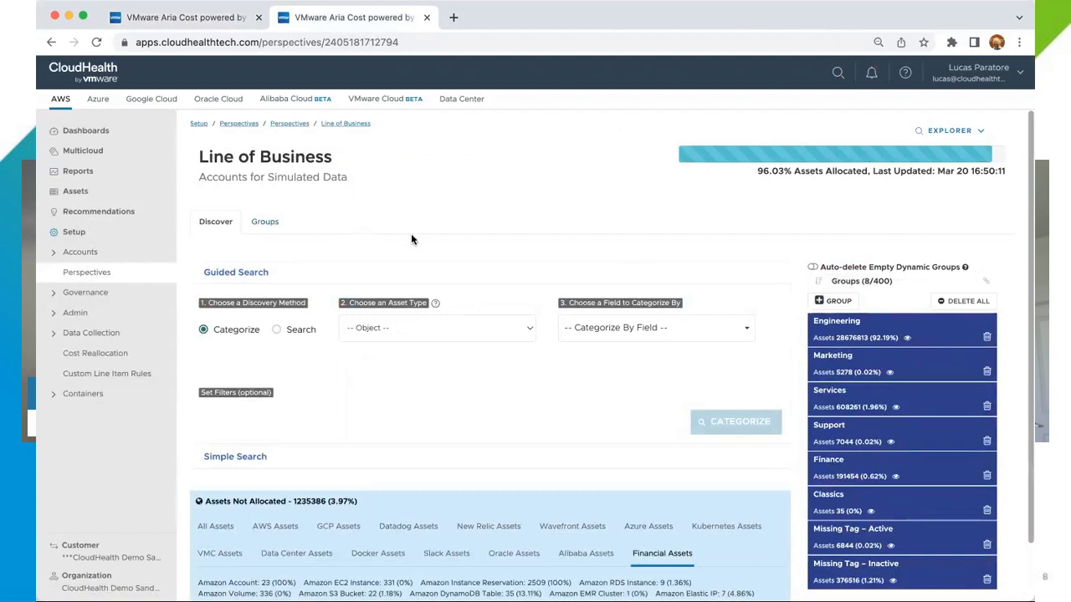
{"action": "scroll", "coordinate": [565, 225], "scroll_direction": "down", "scroll_amount": 2}
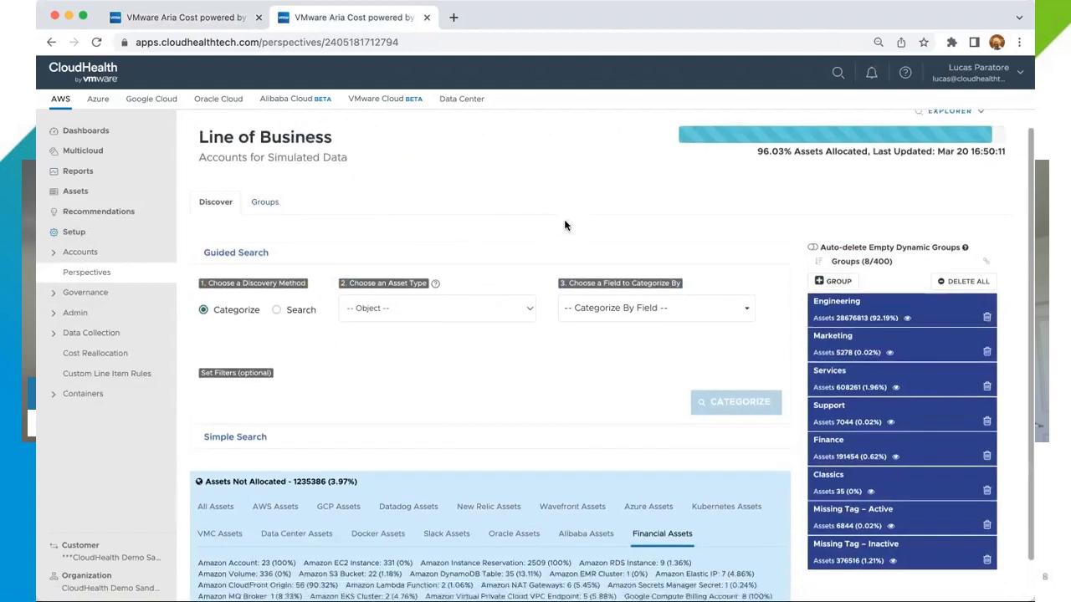
{"action": "left_click", "coordinate": [845, 438]}
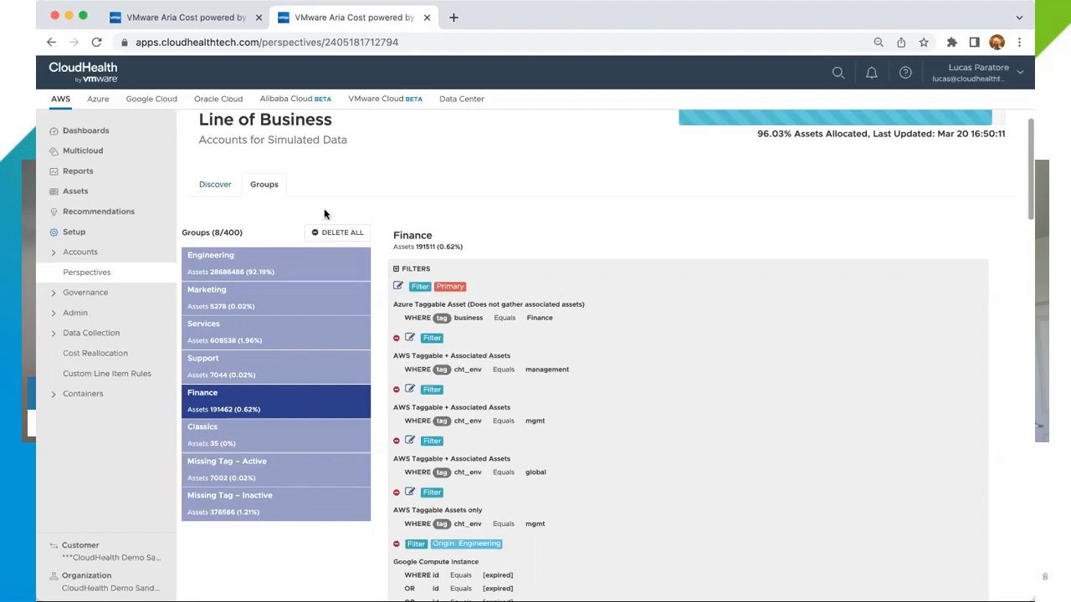
Open the Multicloud Cost History report and set its interval to Monthly
{"action": "left_click", "coordinate": [131, 160]}
{"action": "left_click", "coordinate": [113, 172]}
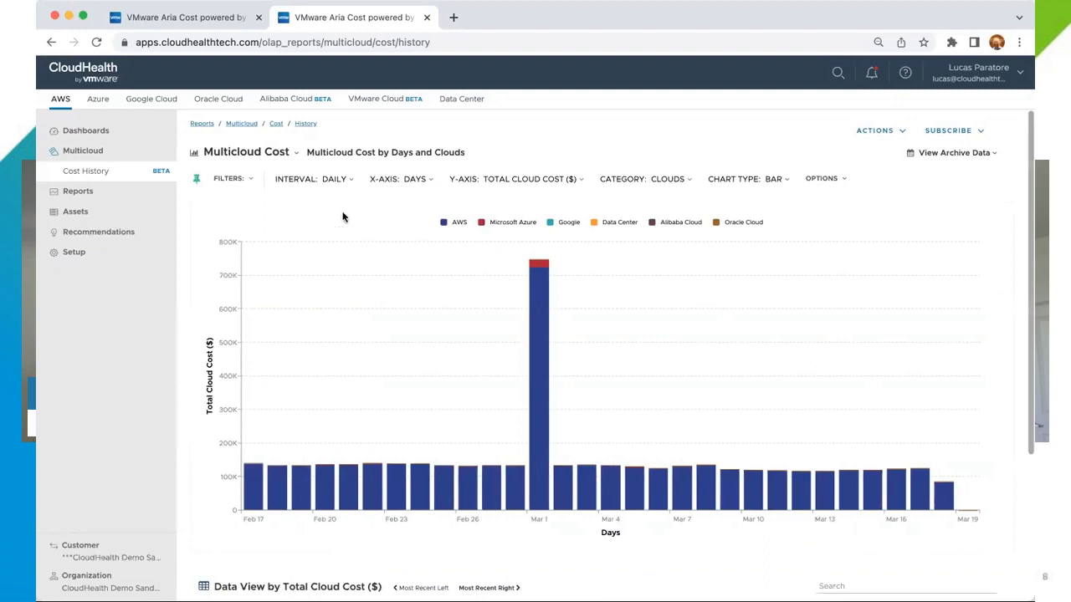
{"action": "left_click", "coordinate": [335, 179]}
{"action": "left_click", "coordinate": [318, 233]}
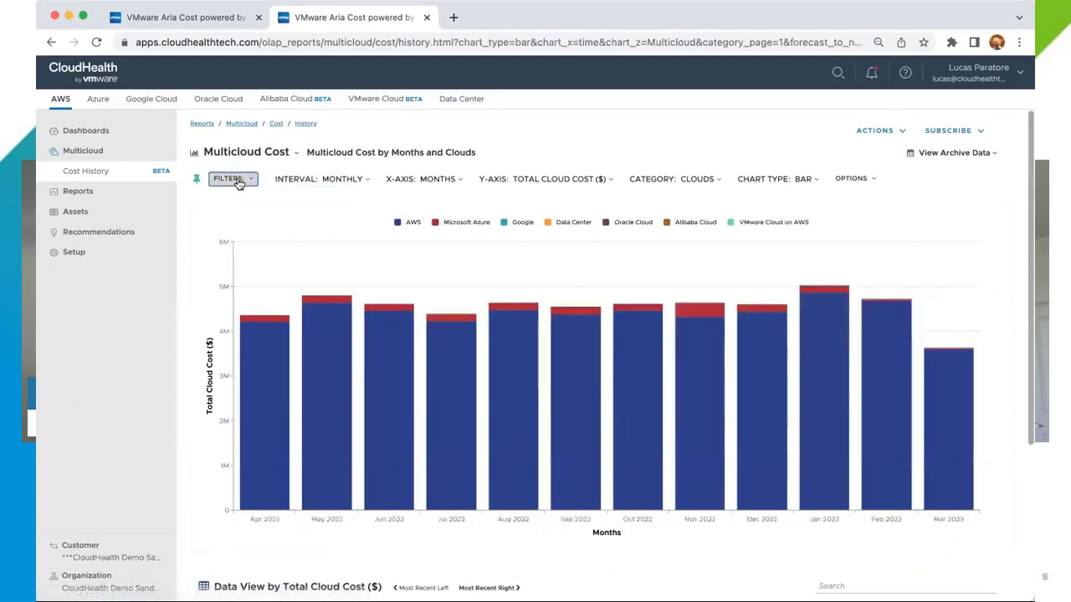
Filter the multicloud cost report to include only the Finance line of business and inspect the January and February 2023 costs
{"action": "left_click", "coordinate": [238, 181]}
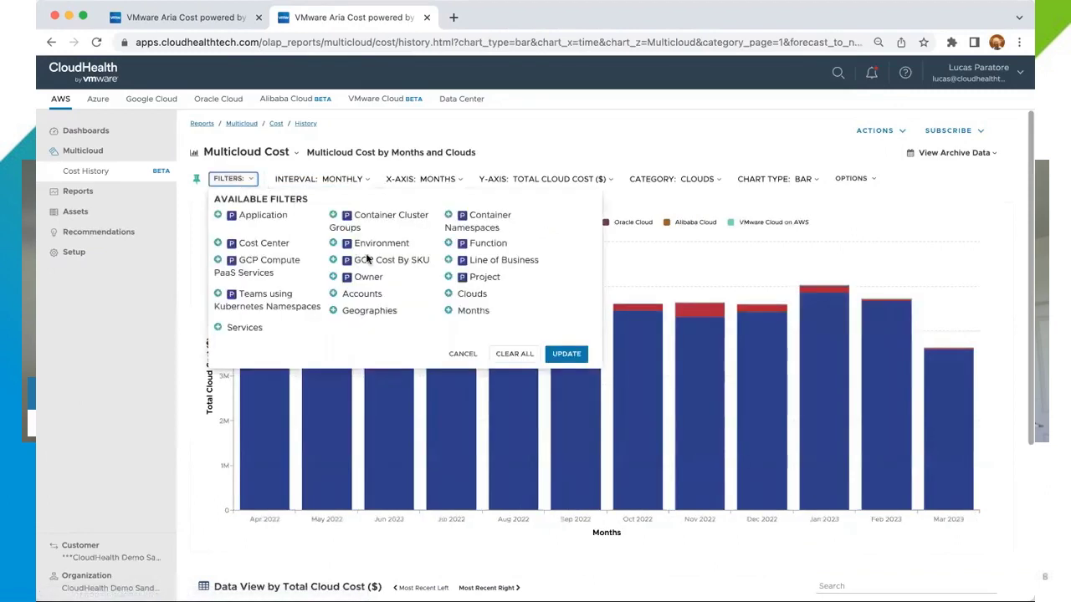
{"action": "left_click", "coordinate": [472, 264]}
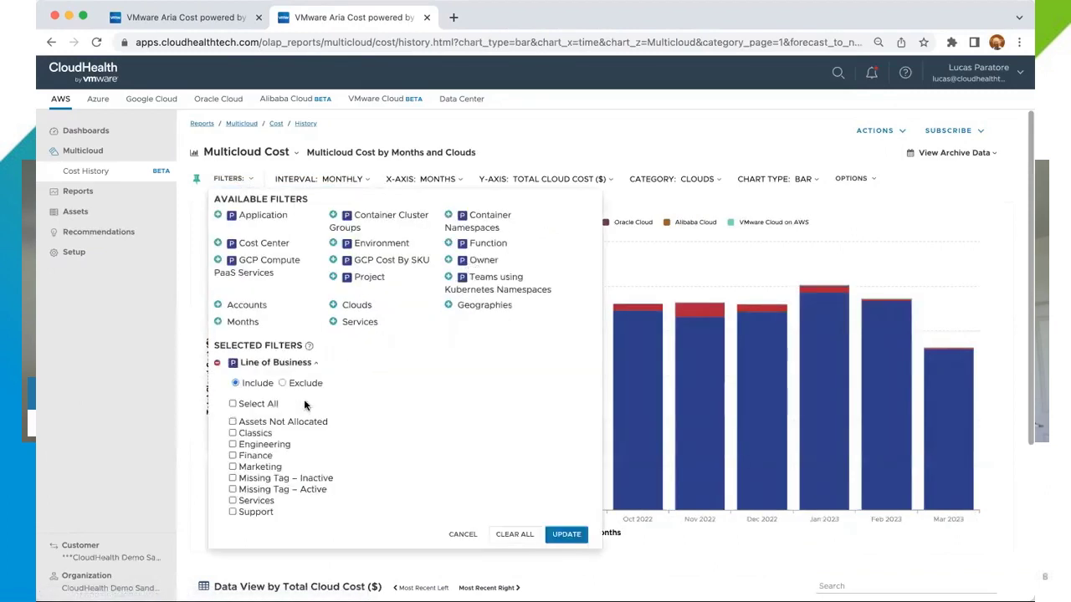
{"action": "left_click", "coordinate": [256, 456]}
{"action": "left_click", "coordinate": [559, 542]}
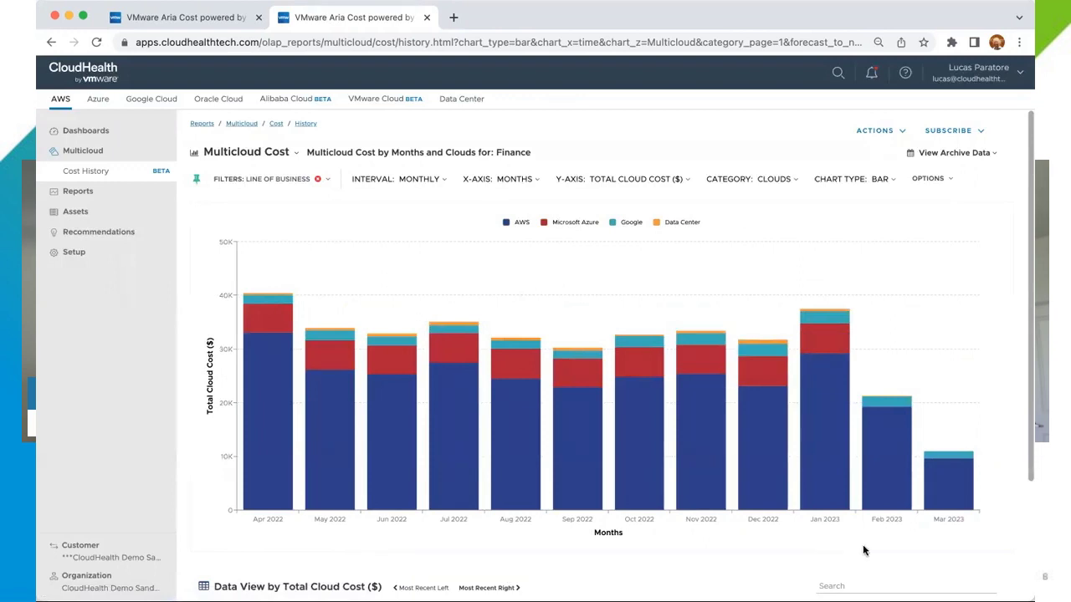
{"action": "mouse_move", "coordinate": [827, 324]}
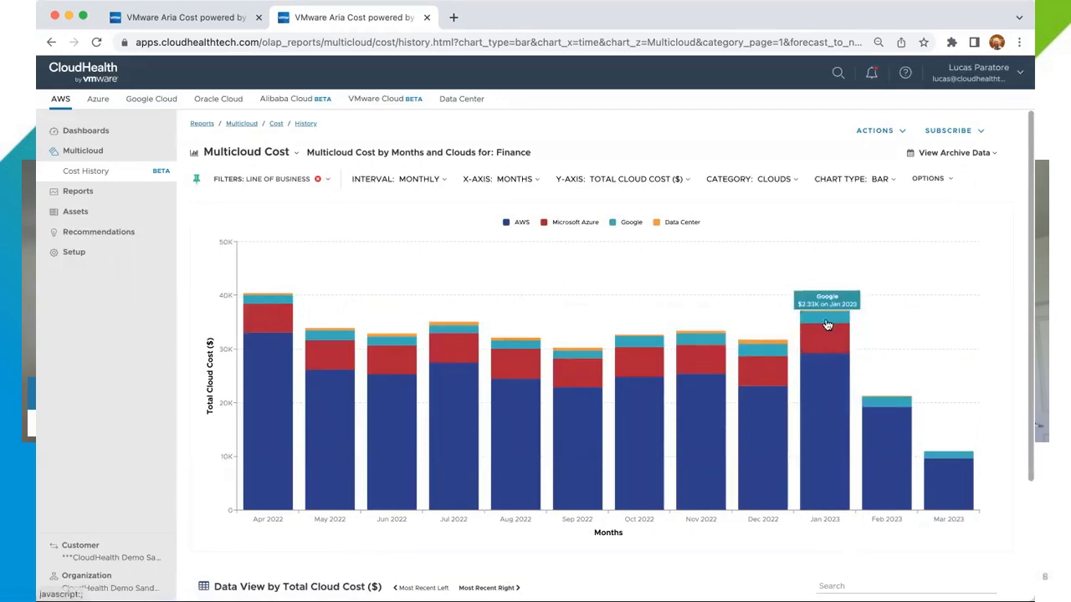
{"action": "mouse_move", "coordinate": [902, 410]}
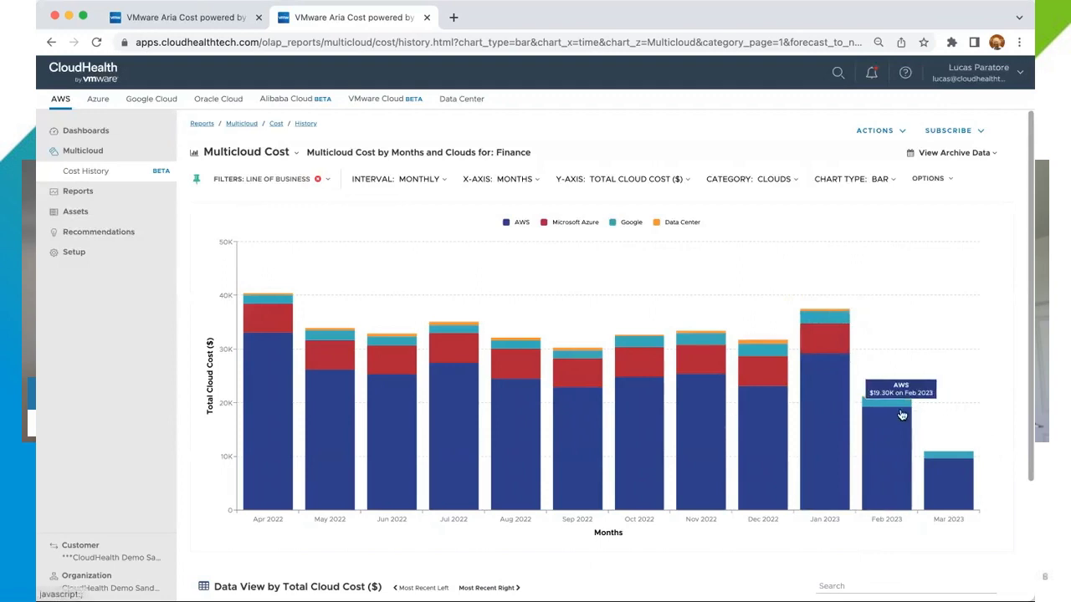